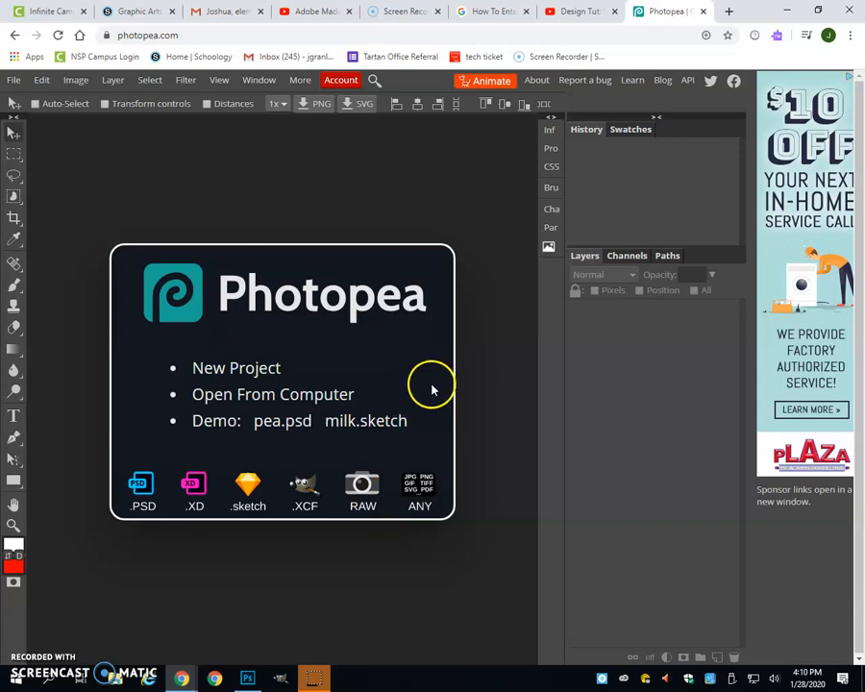
# Step: Switch to the Graphic Arts course in Schoology and open the "Unit 2: Good Design" folder
pyautogui.click(125, 9)
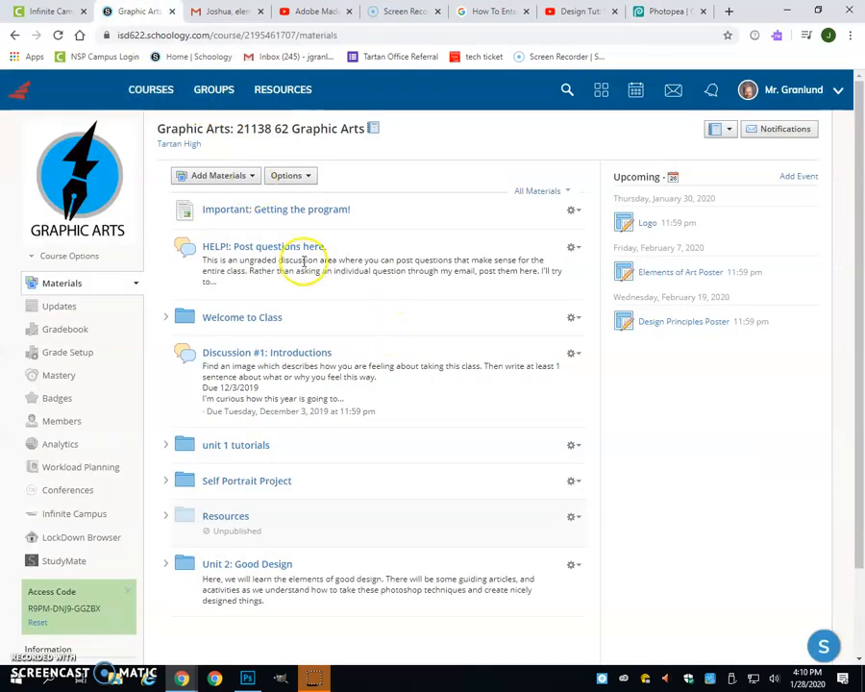
pyautogui.scroll(-2, 289, 259)
pyautogui.scroll(1, 248, 351)
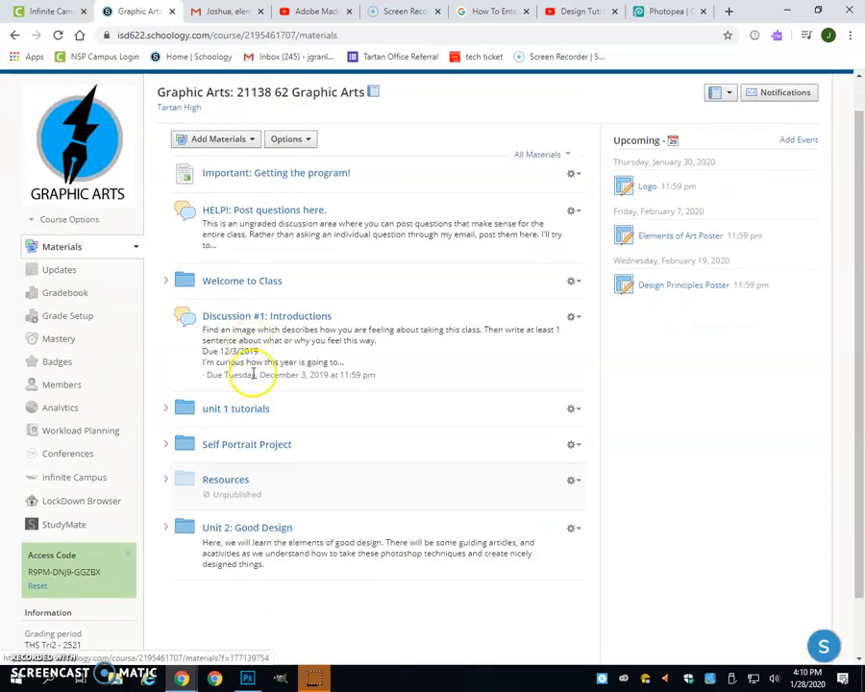
pyautogui.click(265, 529)
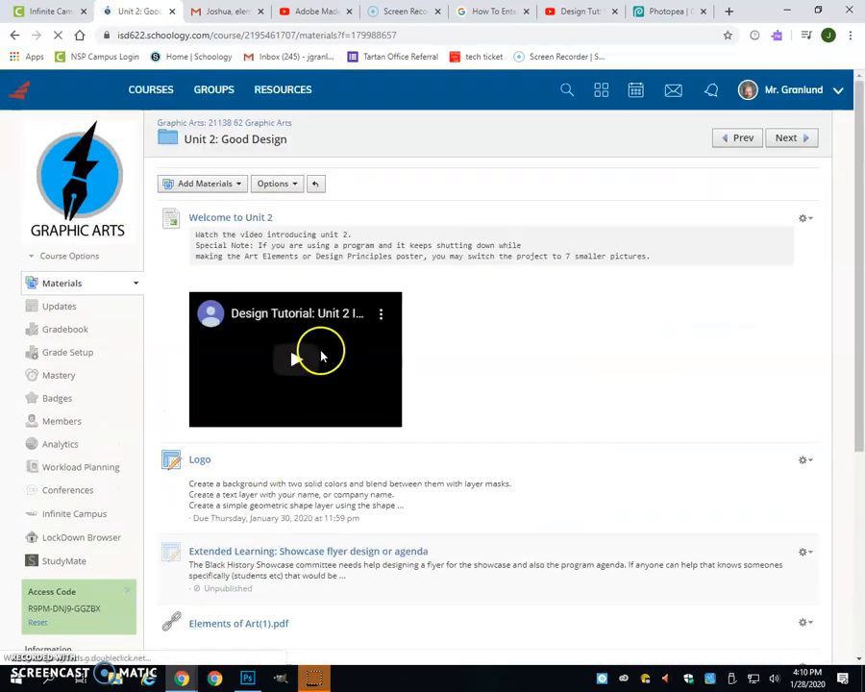
# Step: Open the Elements of Art Poster assignment and read through its requirements and list of sub-elements
pyautogui.scroll(-1, 482, 352)
pyautogui.scroll(-3, 482, 355)
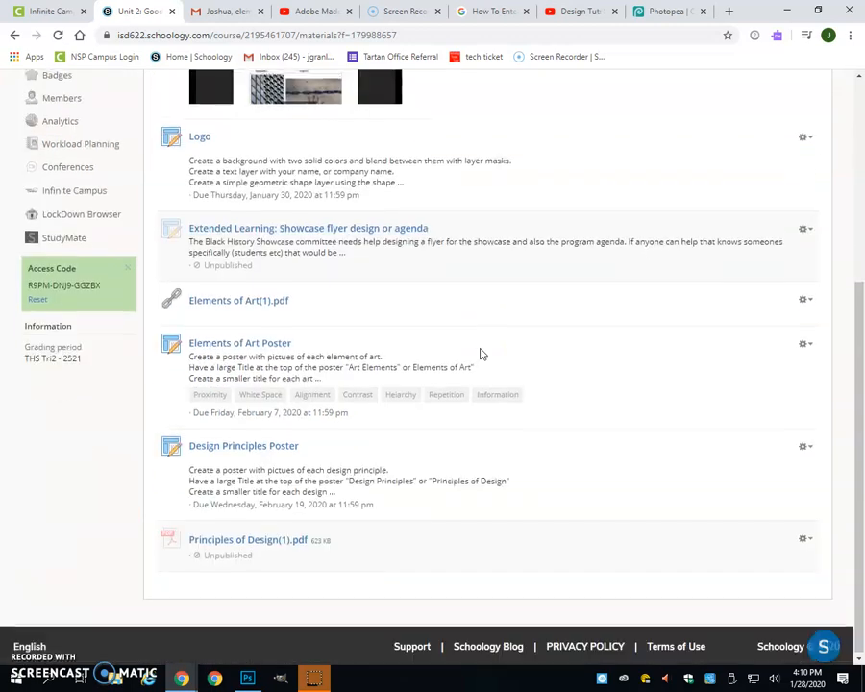
pyautogui.click(252, 344)
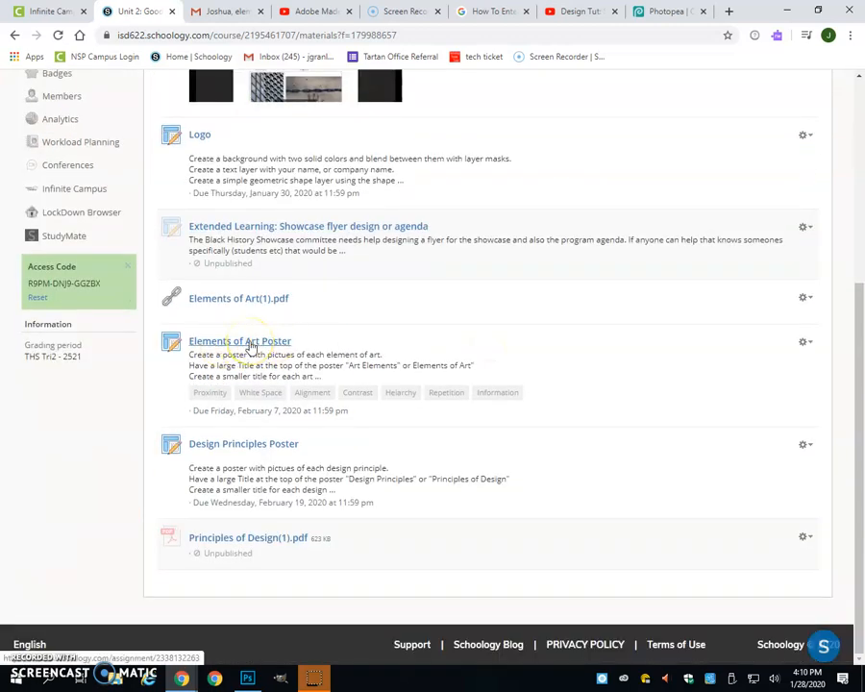
pyautogui.click(250, 343)
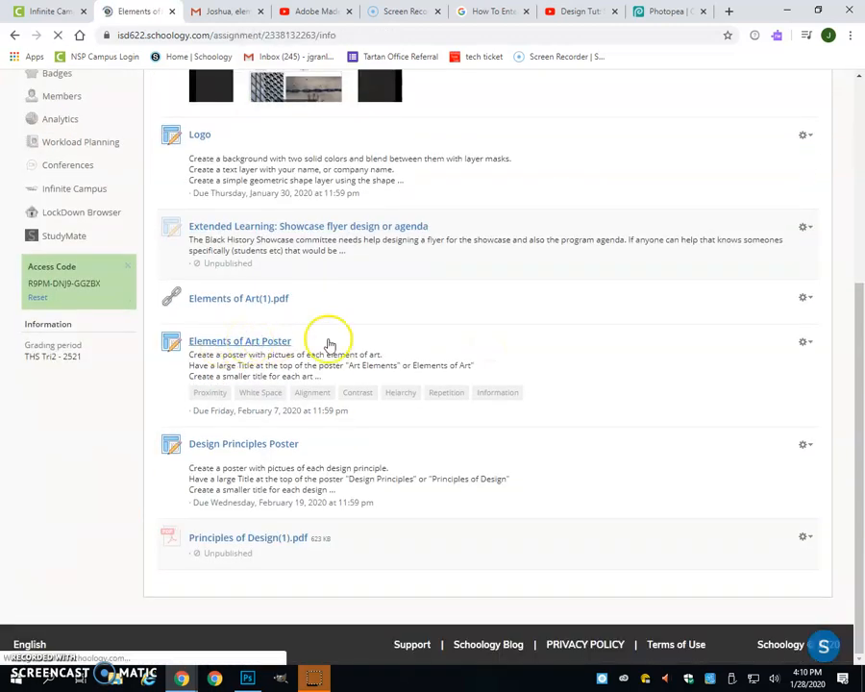
pyautogui.scroll(-5, 414, 393)
pyautogui.scroll(5, 417, 387)
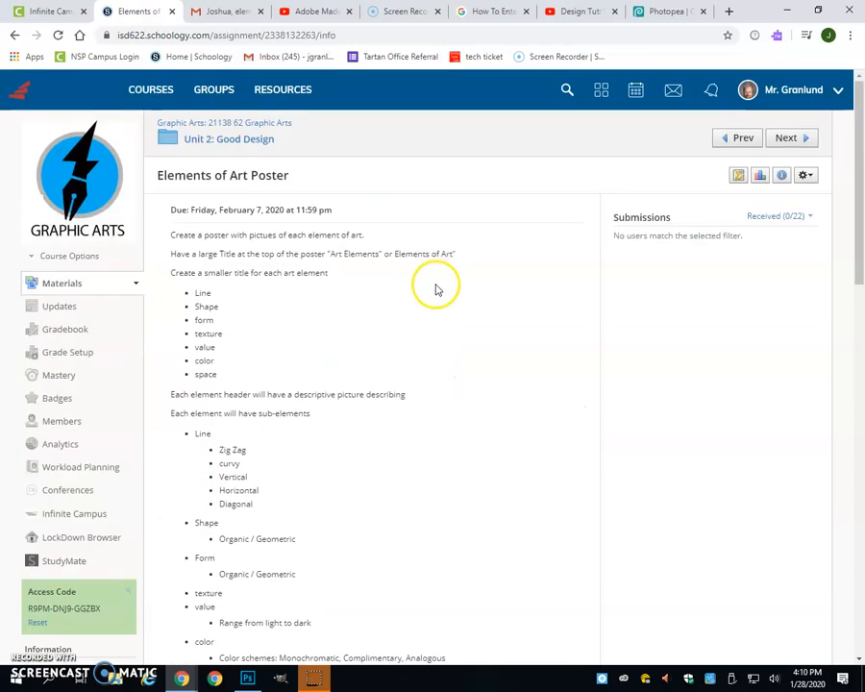
pyautogui.scroll(-5, 354, 390)
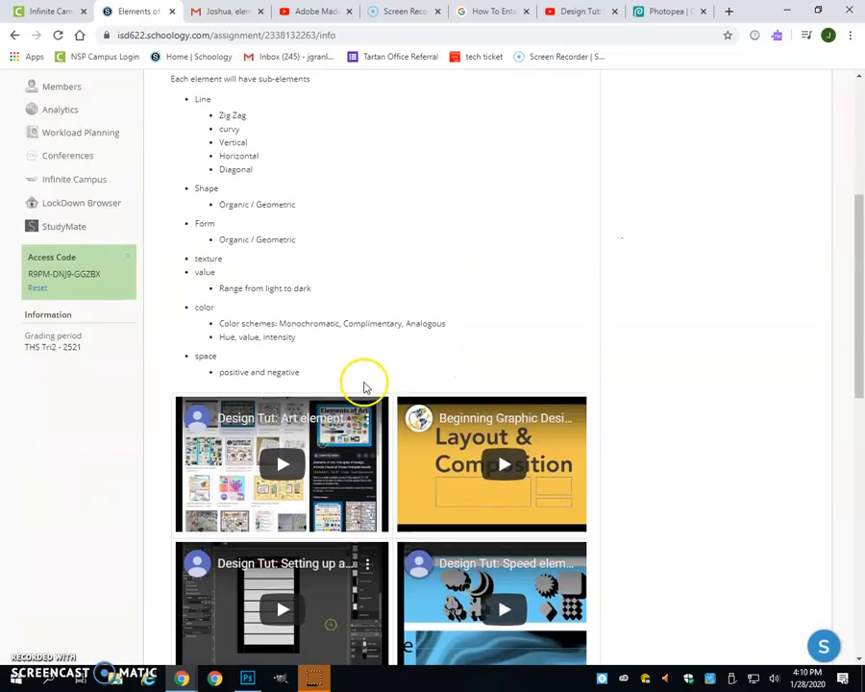
# Step: Return to the Unit 2 folder and open the Elements of Art(1).pdf handout
pyautogui.scroll(5, 362, 381)
pyautogui.click(11, 33)
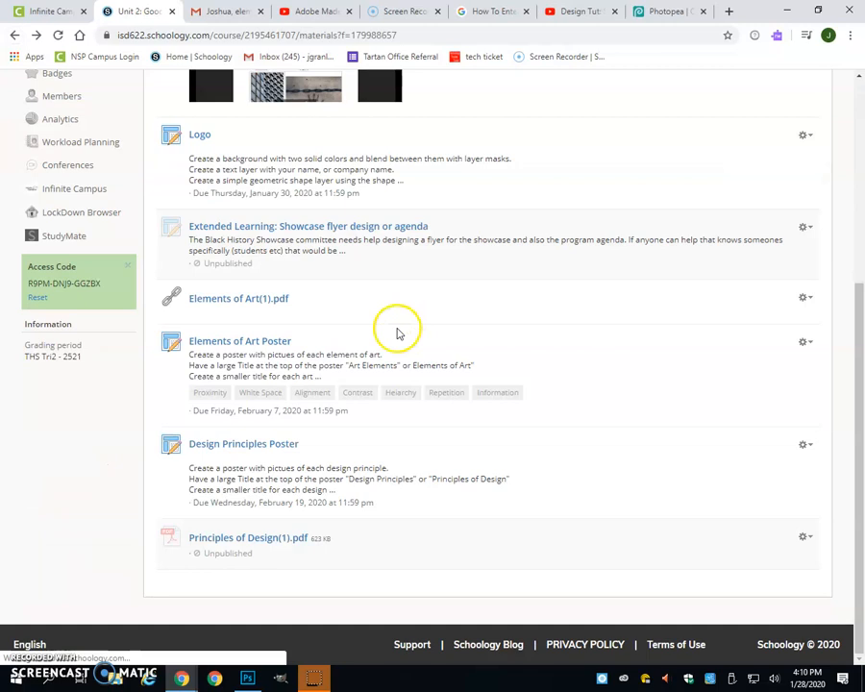
pyautogui.click(236, 298)
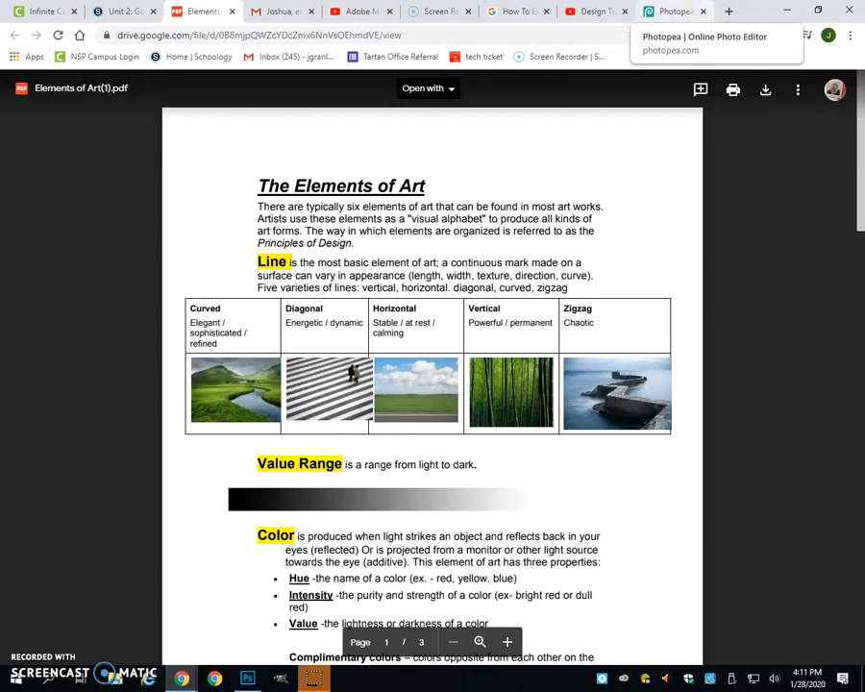
# Step: Switch to Photopea, start a new project and set its dimension unit to inches
pyautogui.click(663, 11)
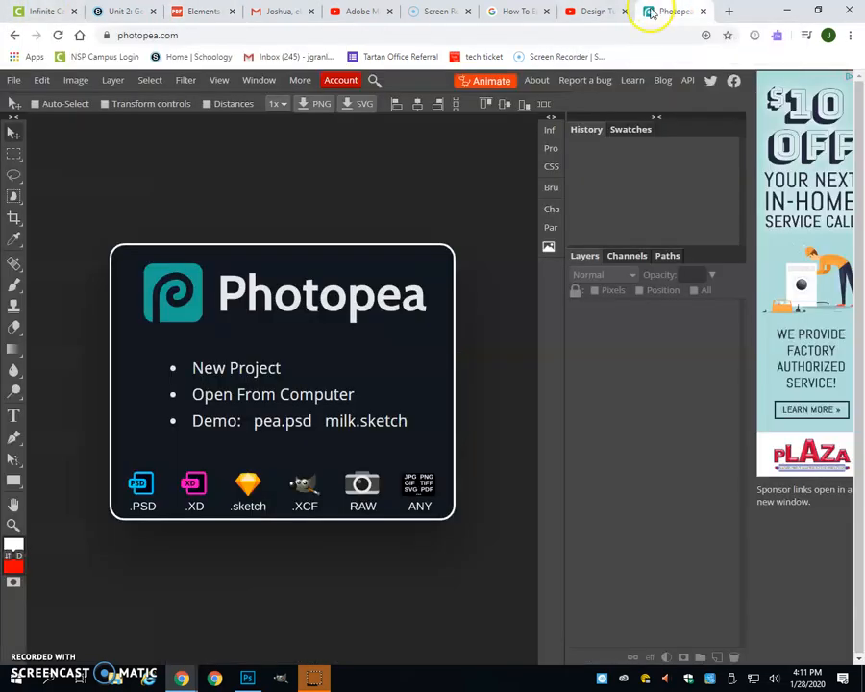
pyautogui.click(245, 375)
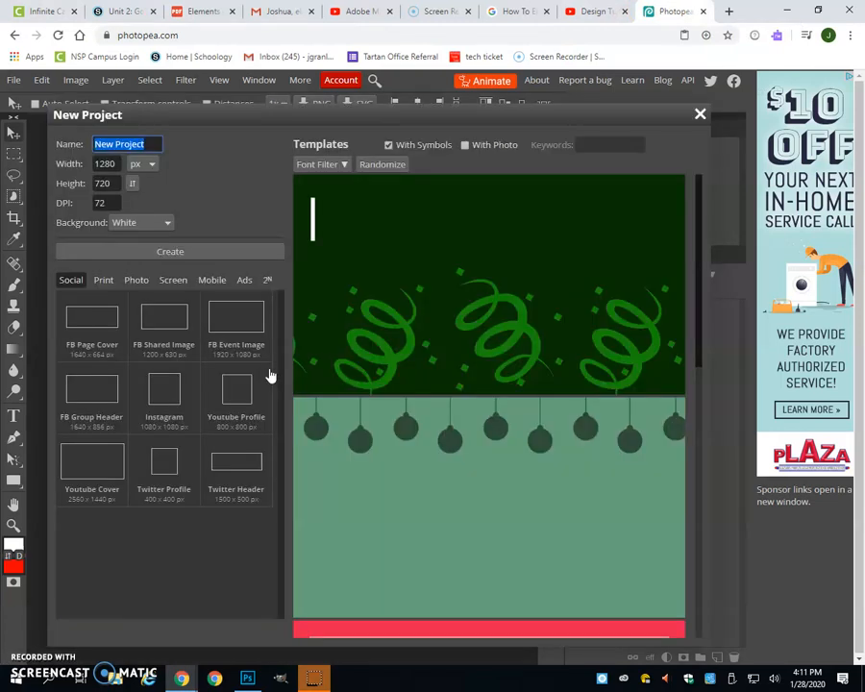
pyautogui.click(113, 163)
pyautogui.moveTo(116, 165); pyautogui.dragTo(38, 166)
pyautogui.click(148, 167)
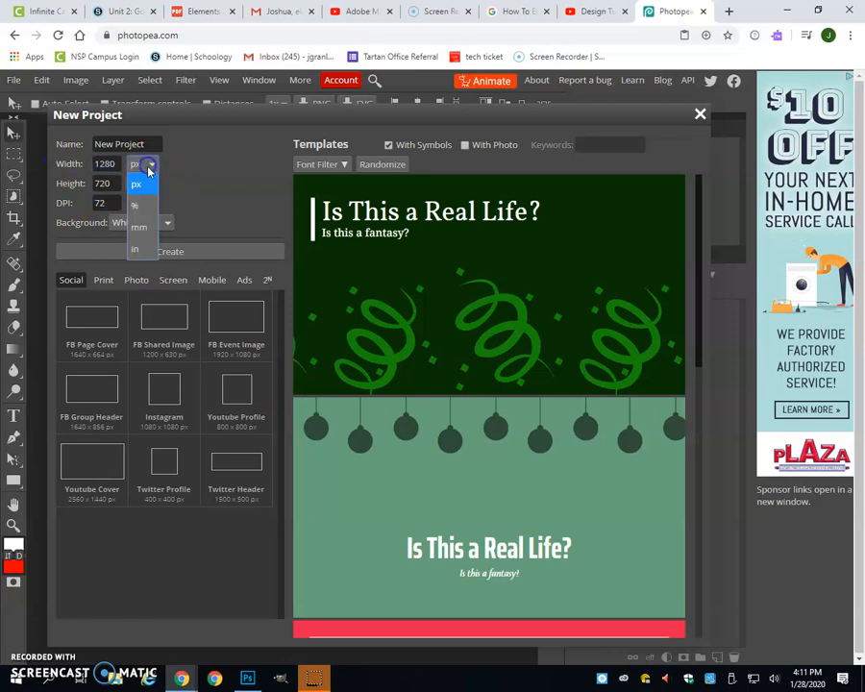
pyautogui.click(142, 248)
# Step: Set the new project's size to 11 inches wide and 17 inches high
pyautogui.moveTo(114, 163); pyautogui.dragTo(48, 165)
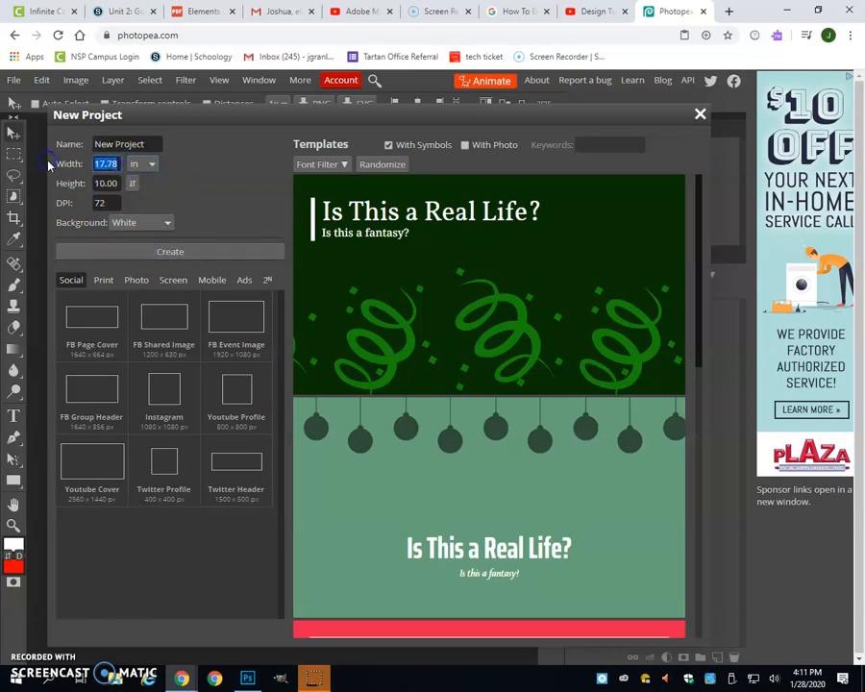
pyautogui.write('17')
pyautogui.press('Tab')
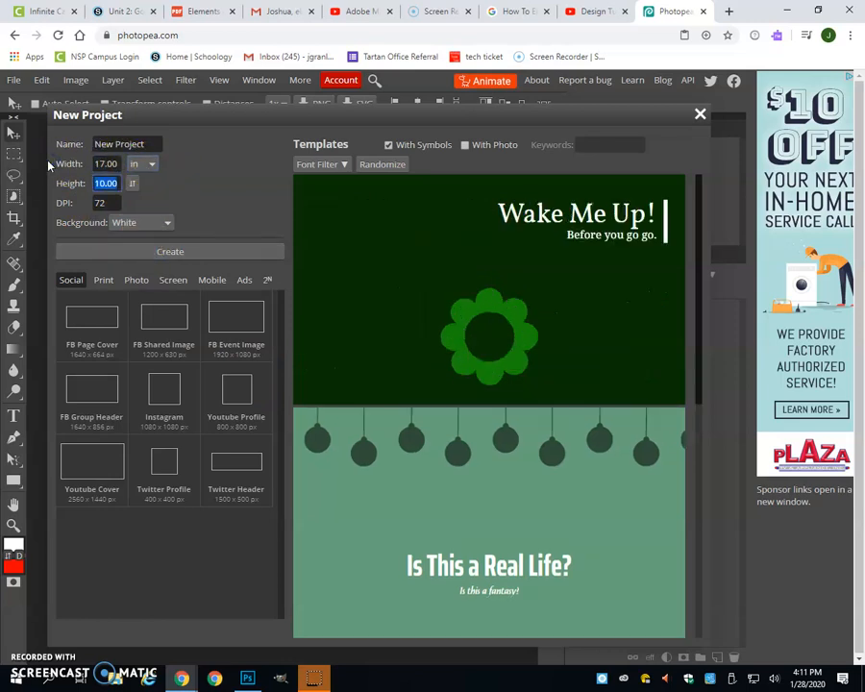
pyautogui.moveTo(48, 165); pyautogui.dragTo(173, 169)
pyautogui.press('Tab')
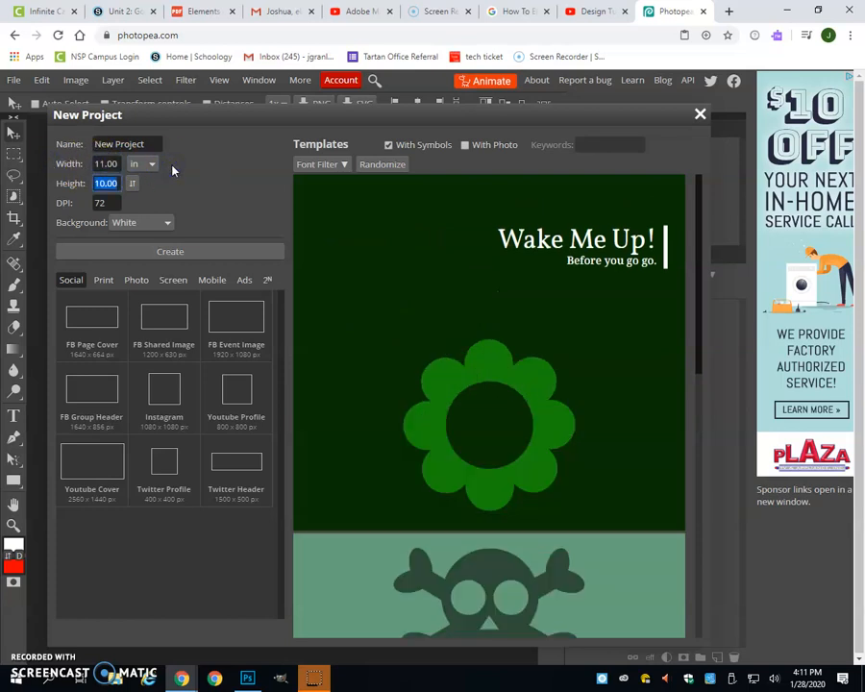
pyautogui.write('17')
# Step: Set the new project's resolution to 200 DPI and its size to 7 inches wide by 5 inches high
pyautogui.moveTo(110, 202); pyautogui.dragTo(77, 201)
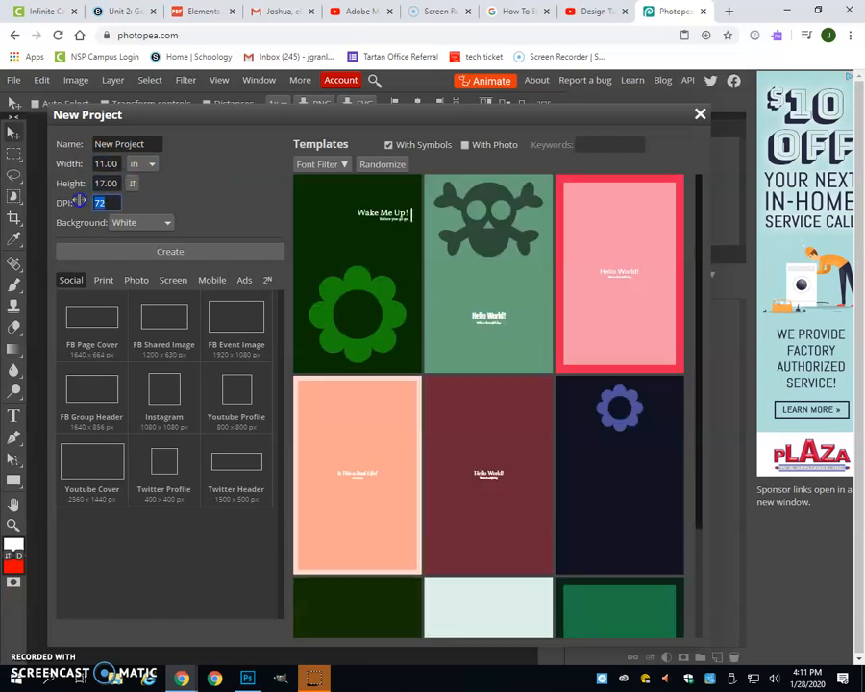
pyautogui.write('200')
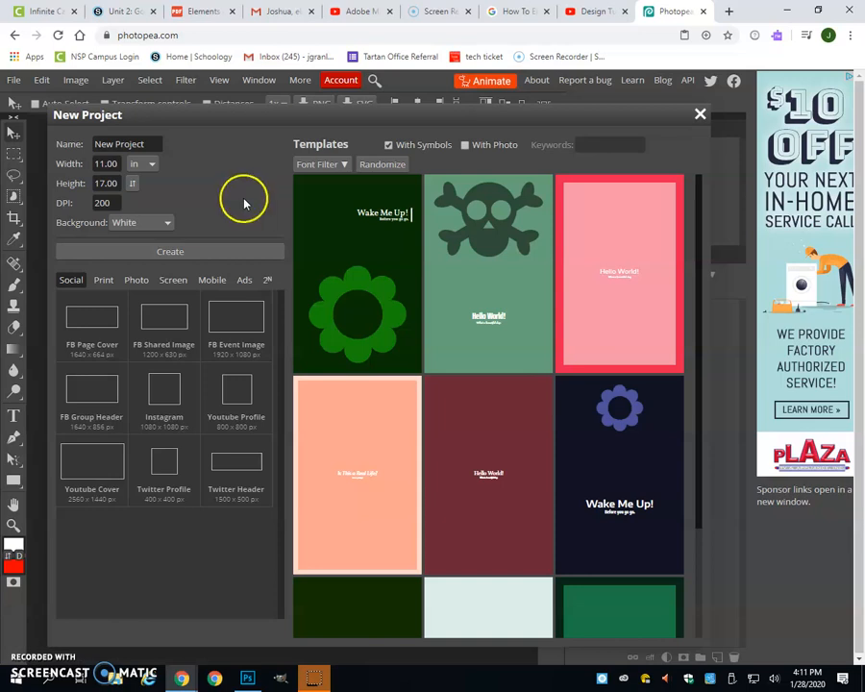
pyautogui.doubleClick(114, 163)
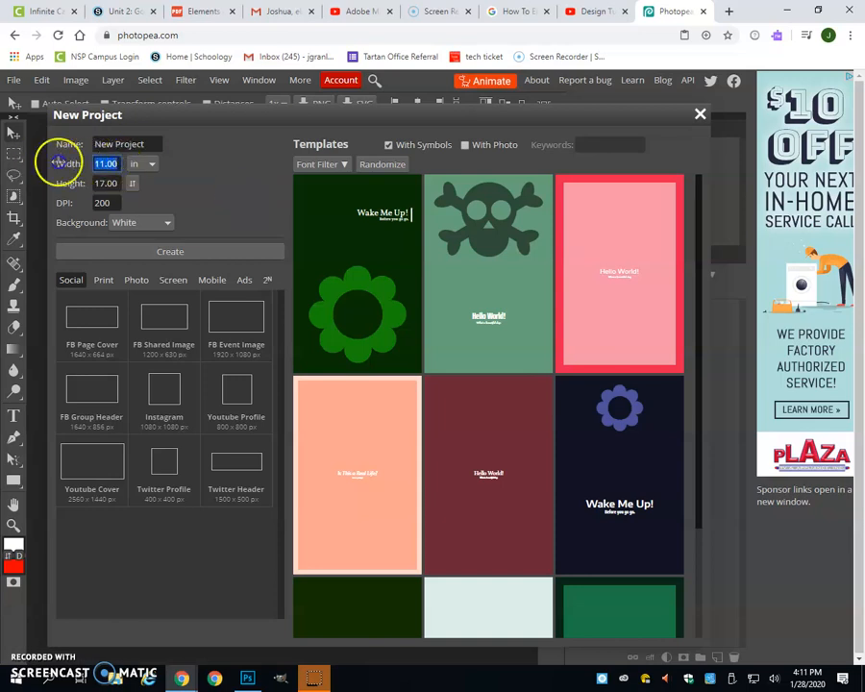
pyautogui.write('7')
pyautogui.doubleClick(109, 182)
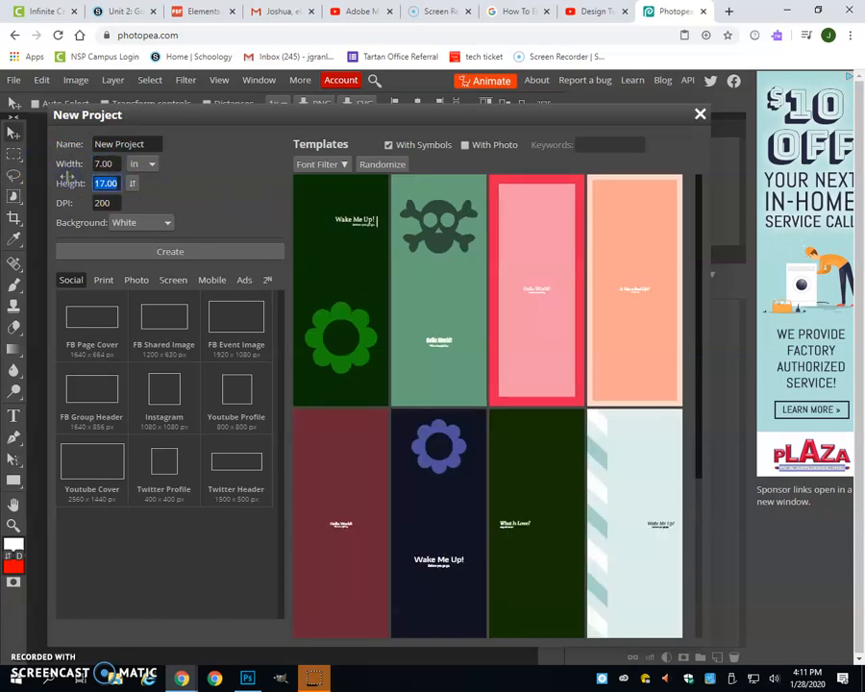
pyautogui.click(189, 182)
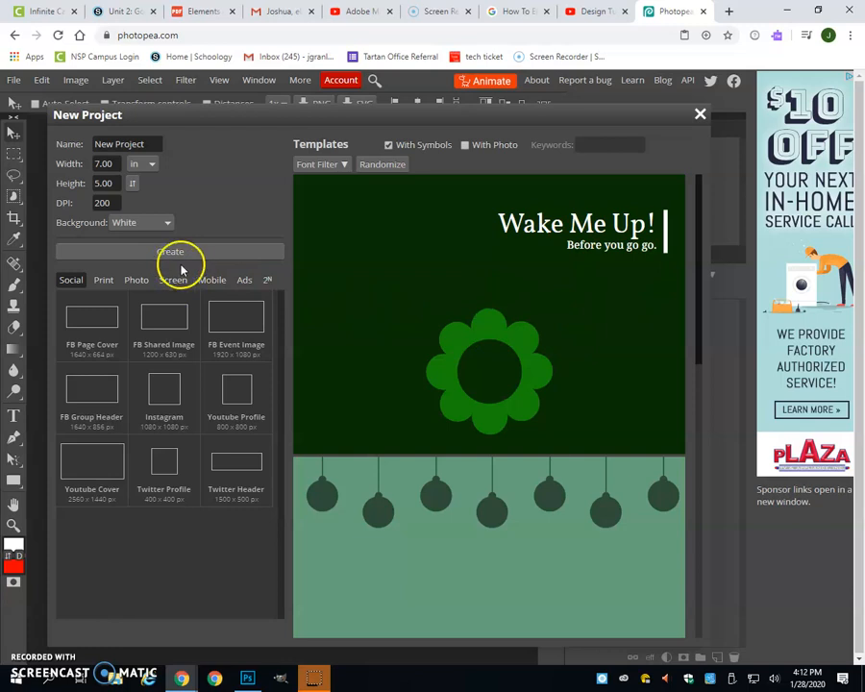
# Step: Check the Line section of the Elements of Art PDF, return to Photopea and create the white-background project
pyautogui.click(213, 14)
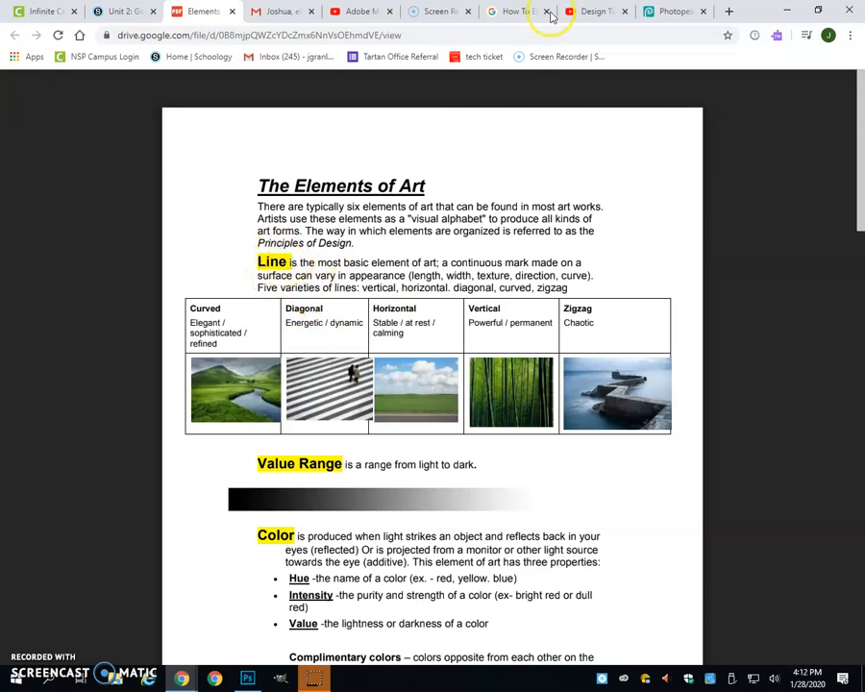
pyautogui.click(677, 14)
pyautogui.click(165, 253)
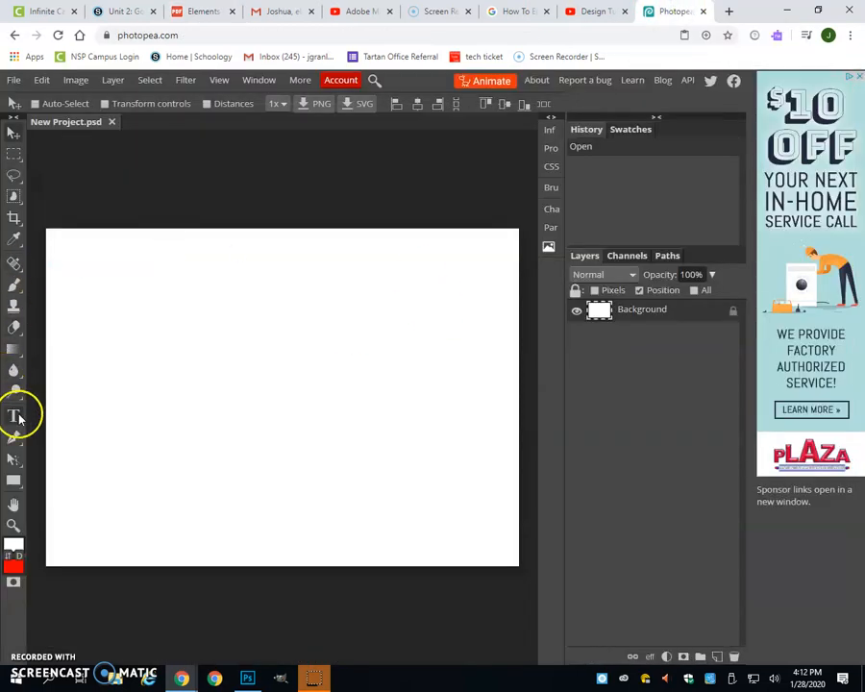
# Step: Add the title text "Line" in the upper-left area of the canvas at a size of 278 px
pyautogui.click(15, 413)
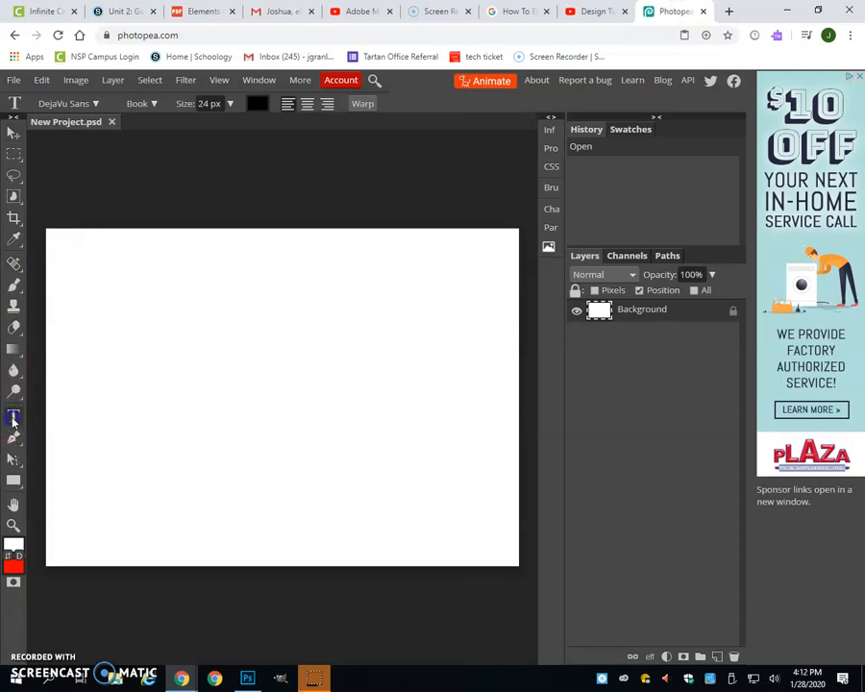
pyautogui.moveTo(58, 254); pyautogui.dragTo(258, 370)
pyautogui.write('Line')
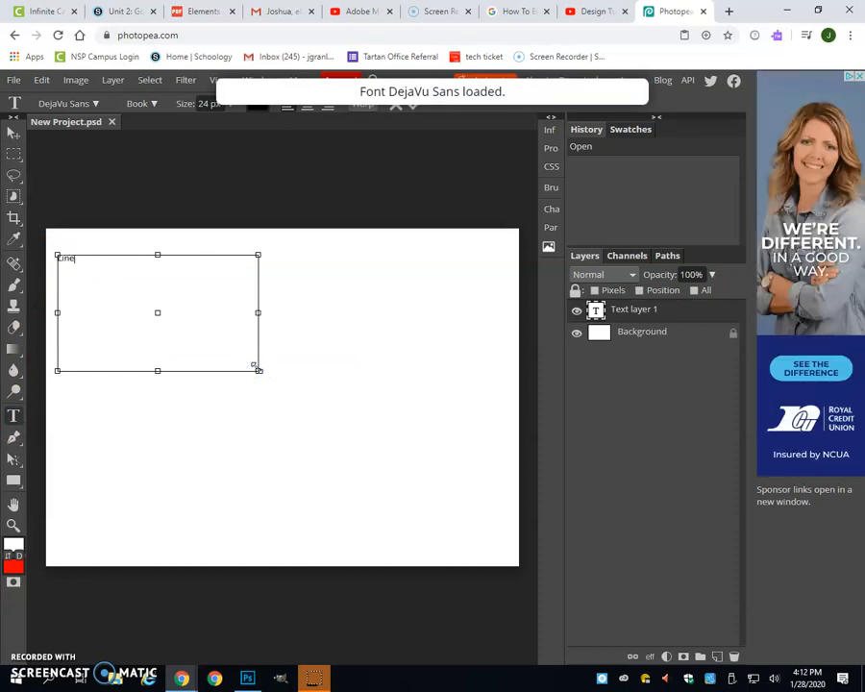
pyautogui.moveTo(75, 258); pyautogui.dragTo(31, 246)
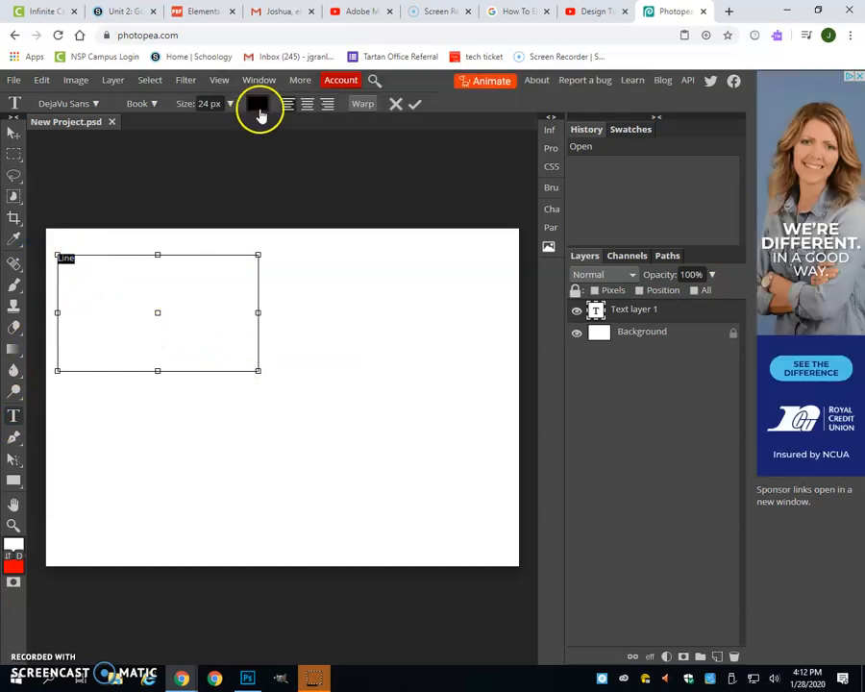
pyautogui.click(231, 104)
pyautogui.moveTo(201, 123); pyautogui.dragTo(230, 125)
pyautogui.click(414, 103)
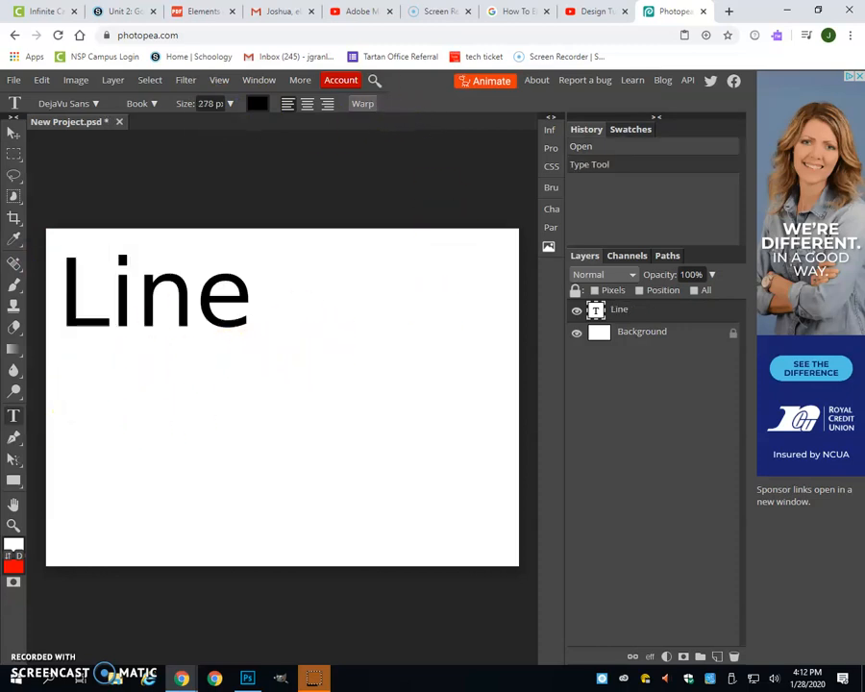
# Step: Copy the definition of line, "the most basic element of art; a continuous mark made on a surface", from the Elements of Art PDF
pyautogui.click(200, 12)
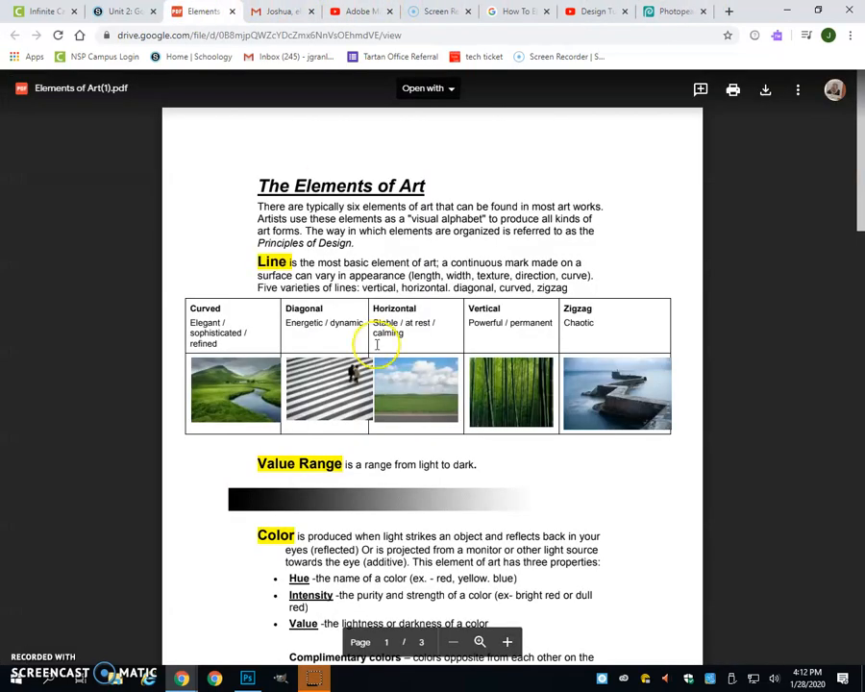
pyautogui.moveTo(299, 261)
pyautogui.mouseDown()
pyautogui.moveTo(463, 260)
pyautogui.moveTo(578, 272)
pyautogui.moveTo(289, 275)
pyautogui.mouseUp()
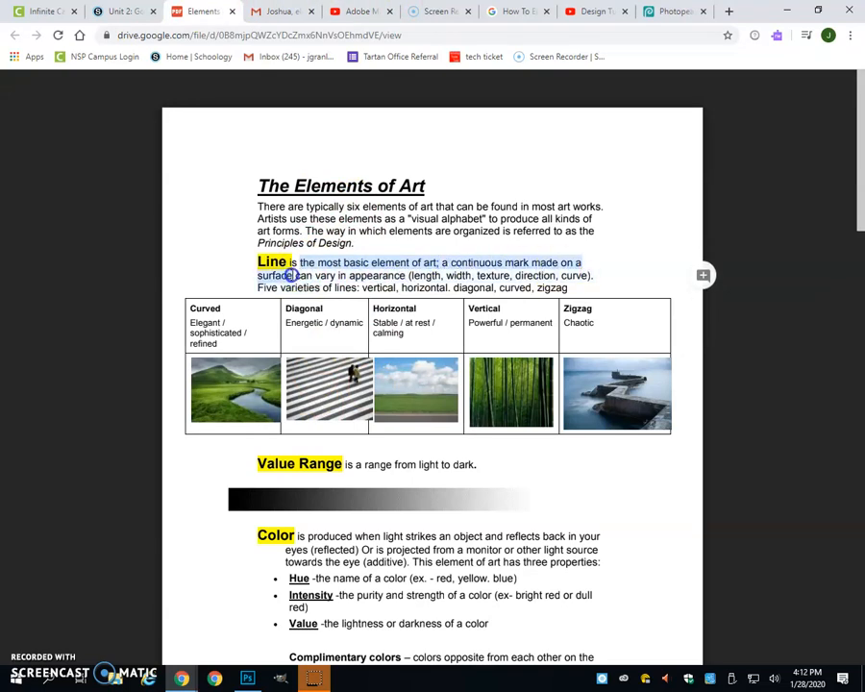
pyautogui.rightClick(330, 261)
pyautogui.click(354, 280)
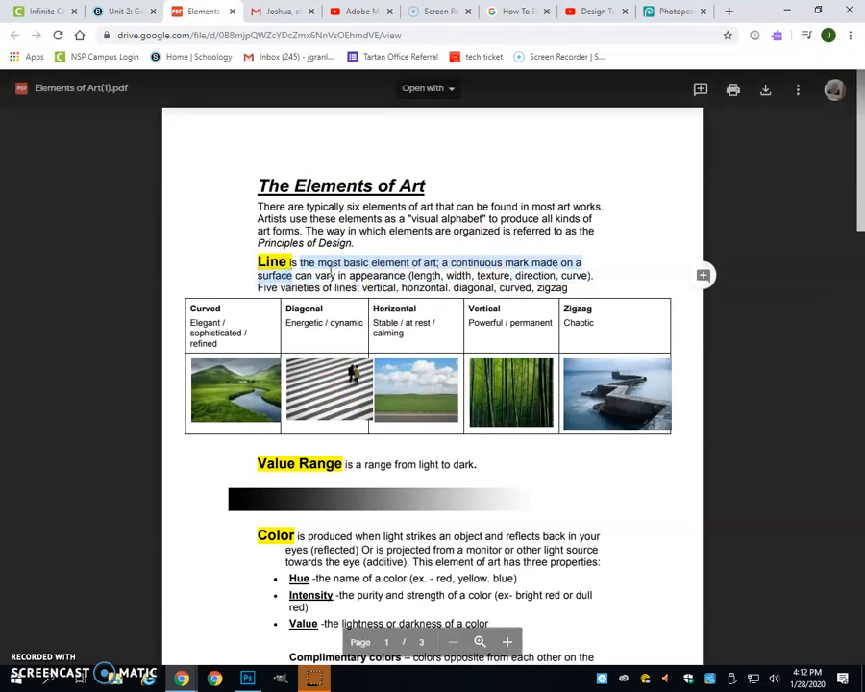
# Step: In Photopea, paste the copied definition into a 42 px text box beneath the "Line" title and move it up closer to the title
pyautogui.click(658, 11)
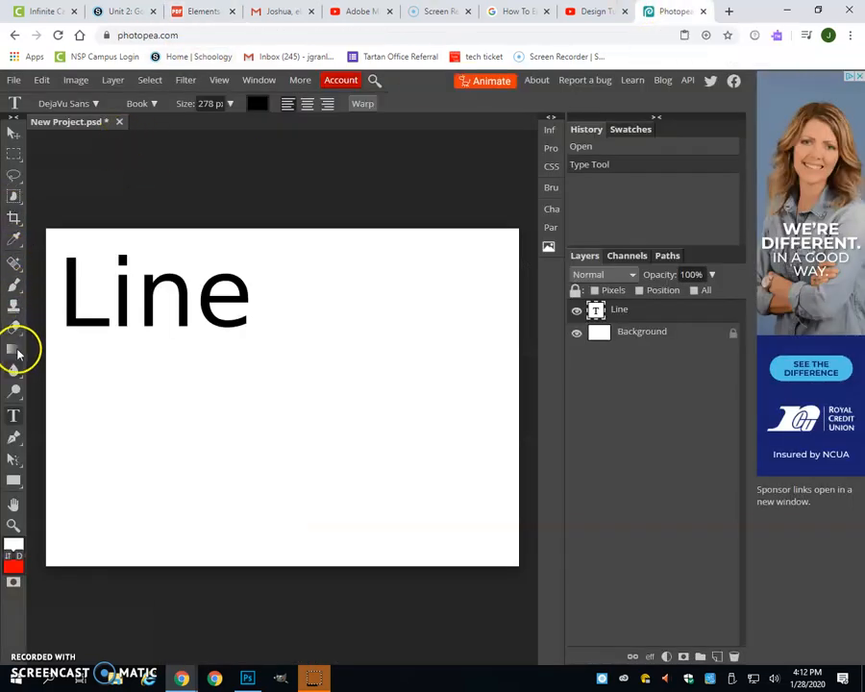
pyautogui.moveTo(64, 346); pyautogui.dragTo(248, 523)
pyautogui.click(230, 103)
pyautogui.moveTo(230, 122); pyautogui.dragTo(201, 129)
pyautogui.click(131, 360)
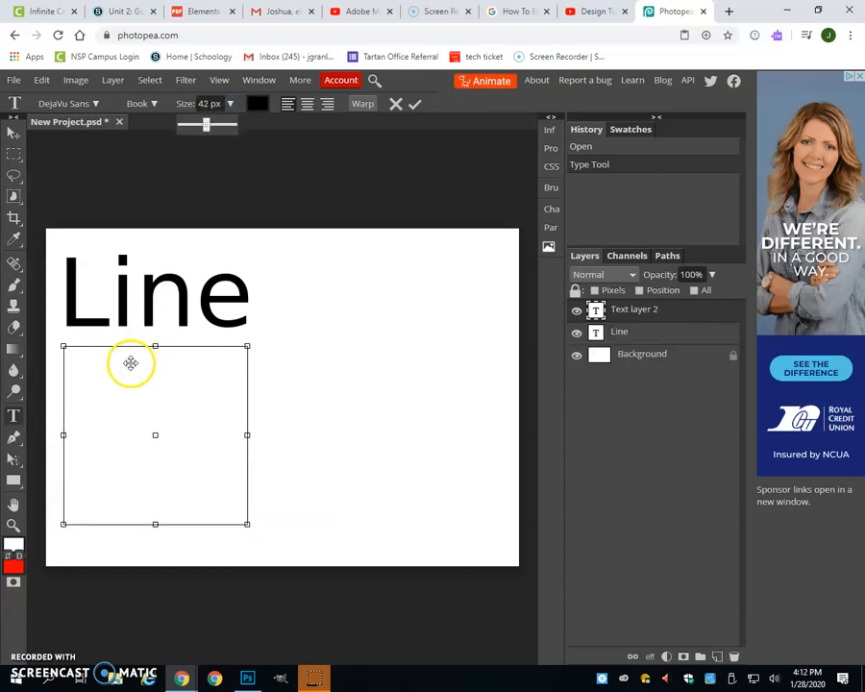
pyautogui.click(102, 381)
pyautogui.write('the most basic element of art; a continuous mark made on a surface')
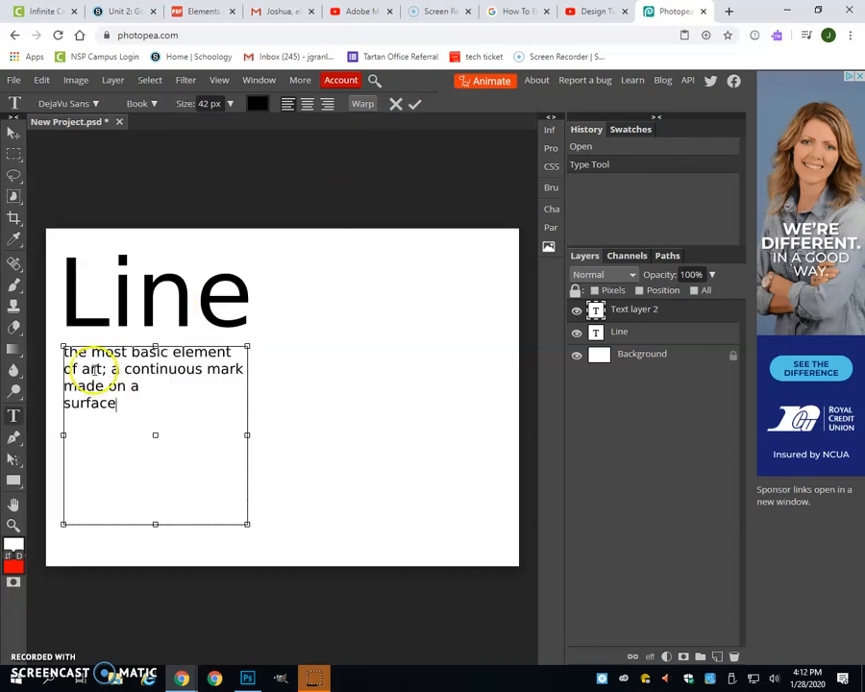
pyautogui.click(414, 103)
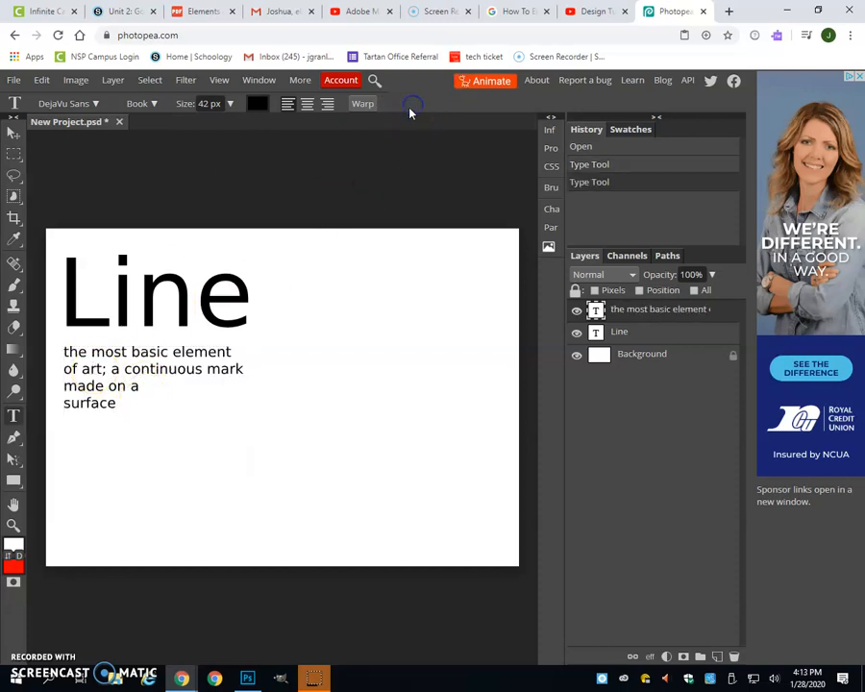
pyautogui.click(13, 133)
pyautogui.moveTo(119, 359); pyautogui.dragTo(122, 357)
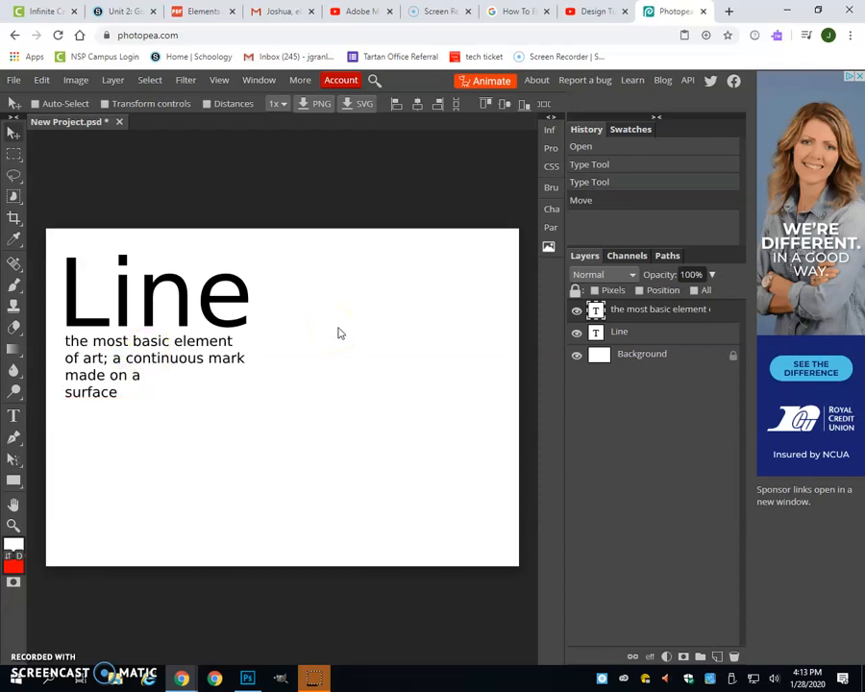
# Step: Select a square area right of the "Line" title and add a new empty layer for its outline
pyautogui.click(14, 285)
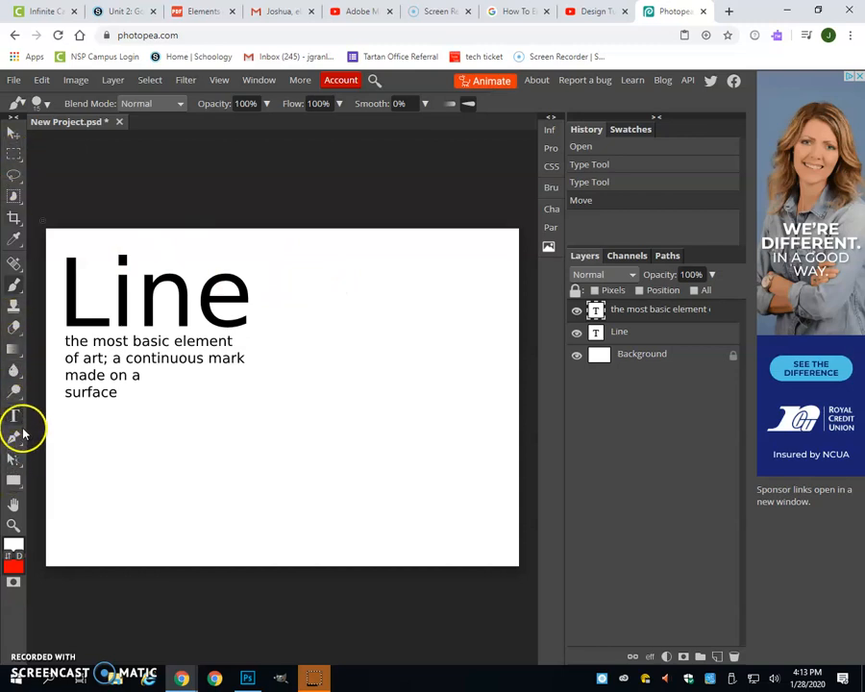
pyautogui.click(12, 157)
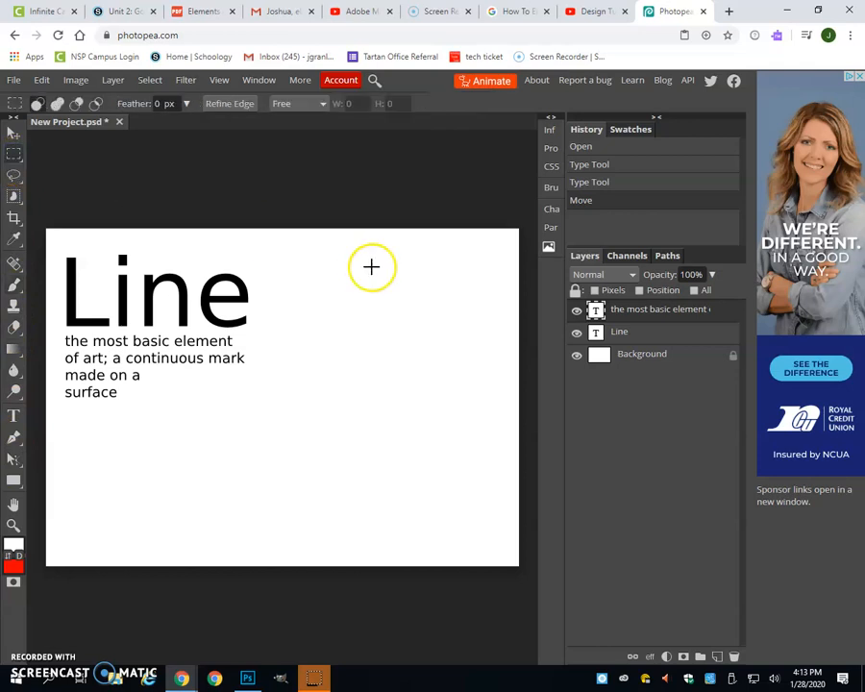
pyautogui.moveTo(280, 249); pyautogui.dragTo(387, 386)
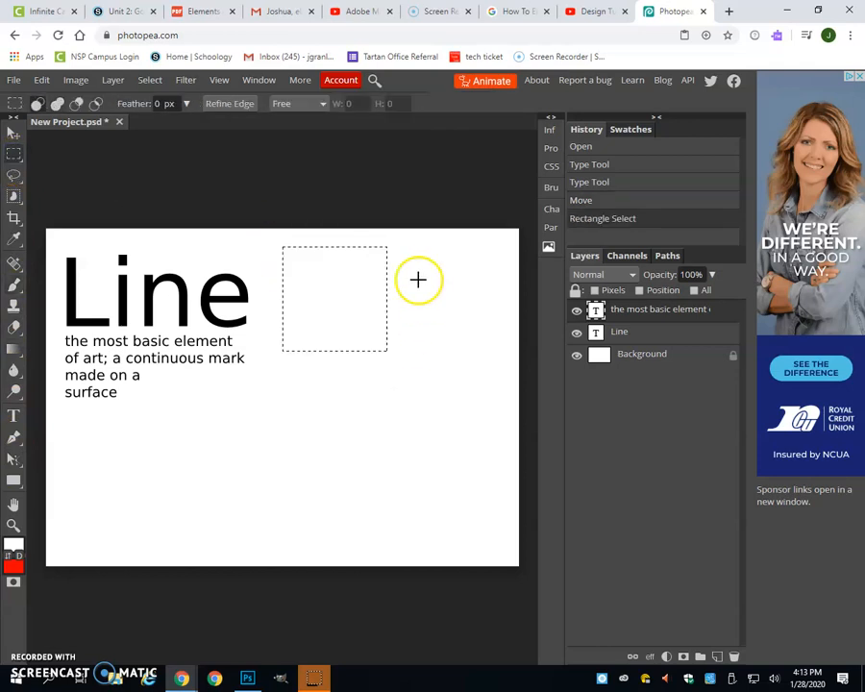
pyautogui.moveTo(396, 247); pyautogui.dragTo(471, 352)
pyautogui.hotkey('ctrl', 'z')
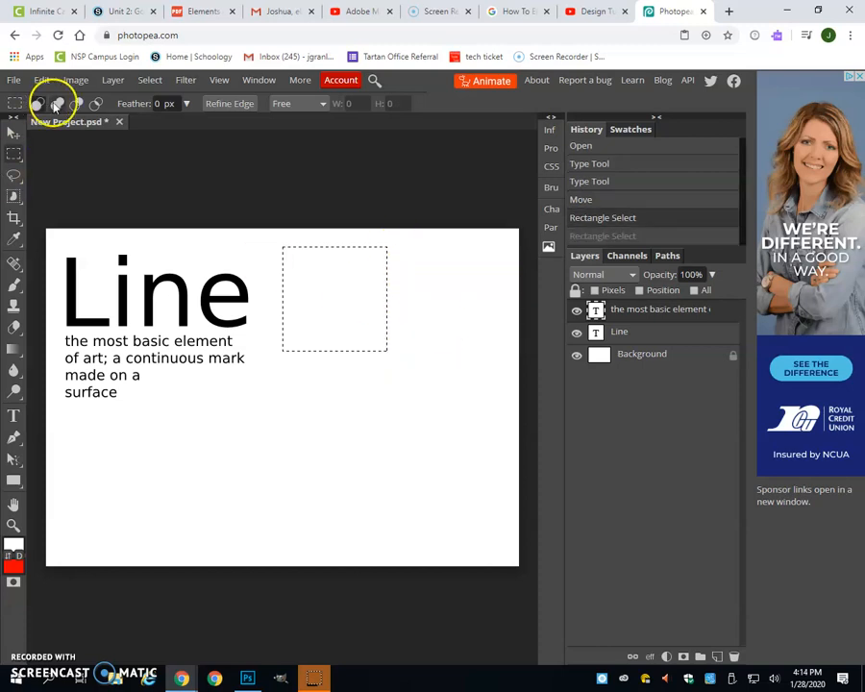
pyautogui.click(77, 81)
pyautogui.moveTo(150, 87)
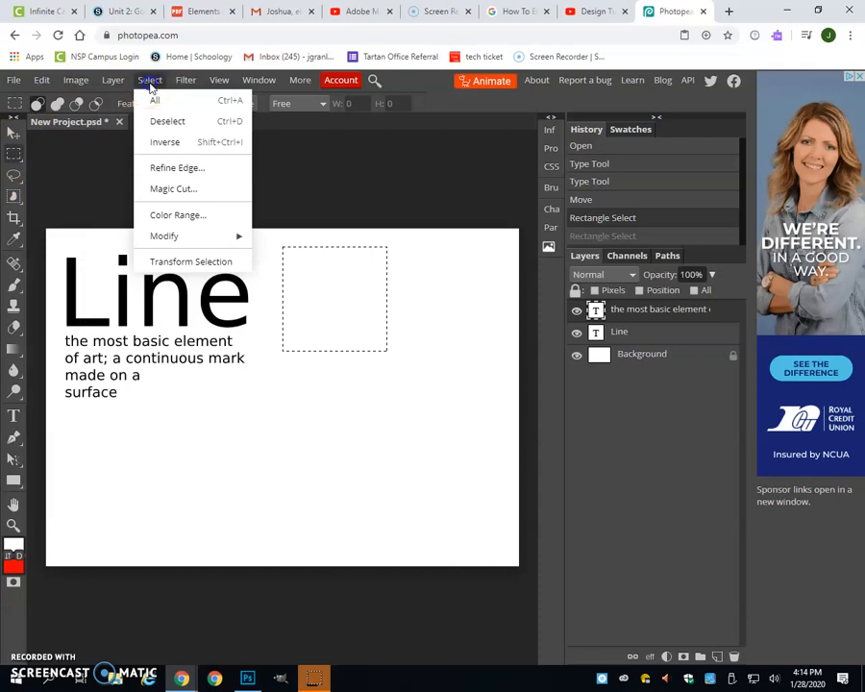
pyautogui.click(717, 656)
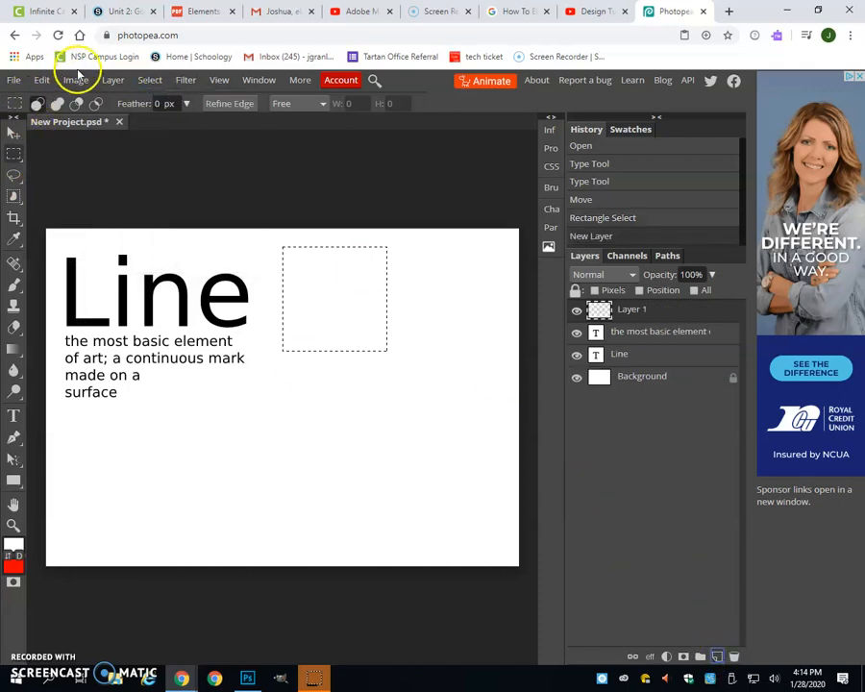
# Step: Stroke the square selection with a 12 px black outline positioned outside, then deselect it
pyautogui.click(150, 81)
pyautogui.moveTo(42, 80)
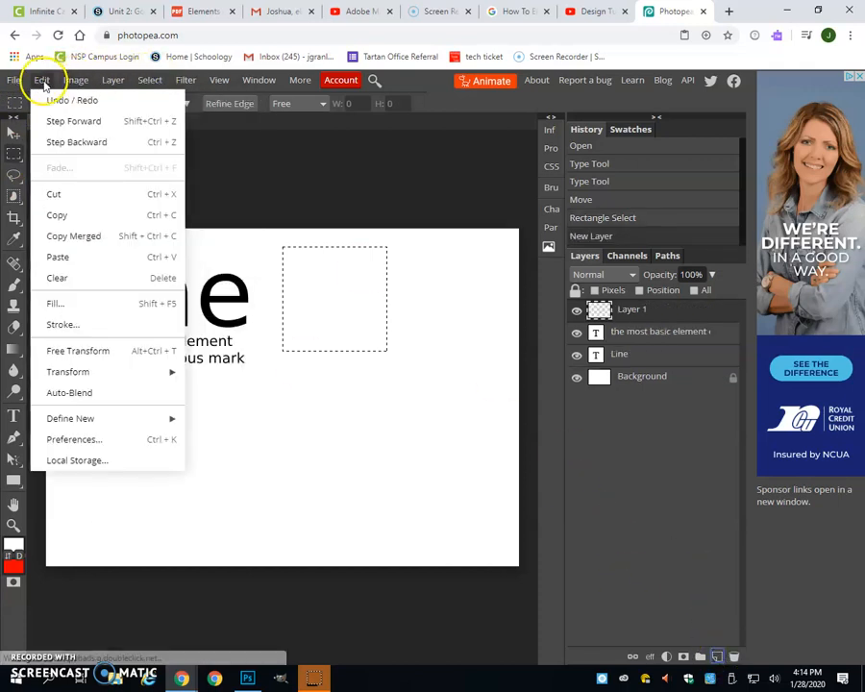
pyautogui.click(62, 323)
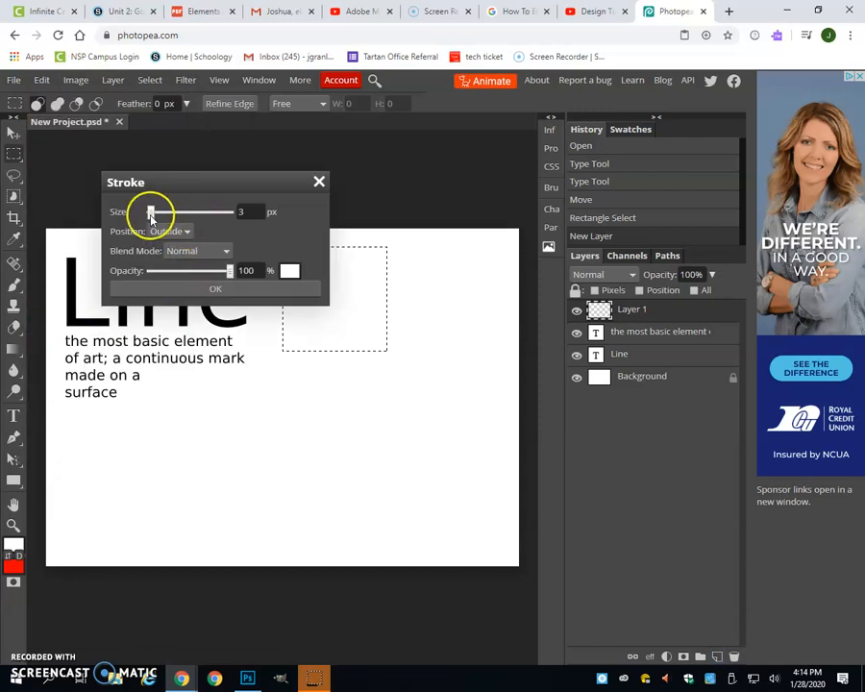
pyautogui.click(287, 271)
pyautogui.moveTo(234, 302); pyautogui.dragTo(51, 387)
pyautogui.click(378, 357)
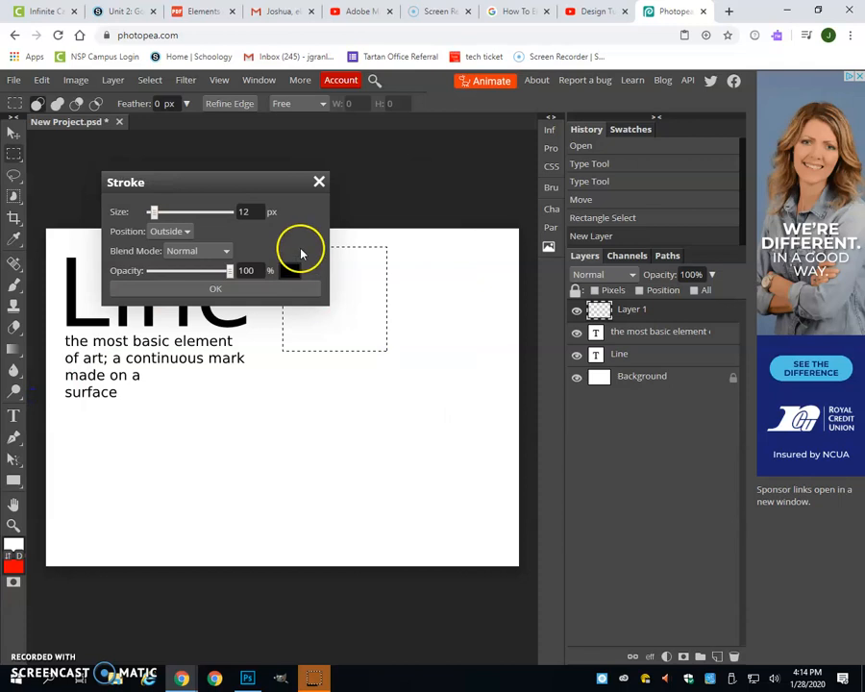
pyautogui.click(266, 290)
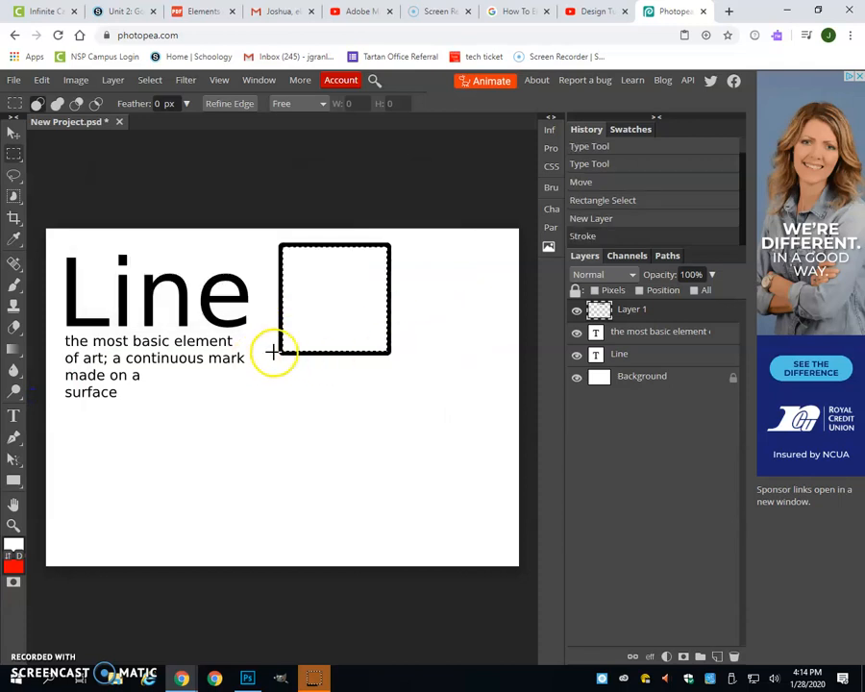
pyautogui.click(343, 352)
# Step: Duplicate the square outline four times and arrange the squares as two in the upper row and three in the lower row
pyautogui.click(13, 132)
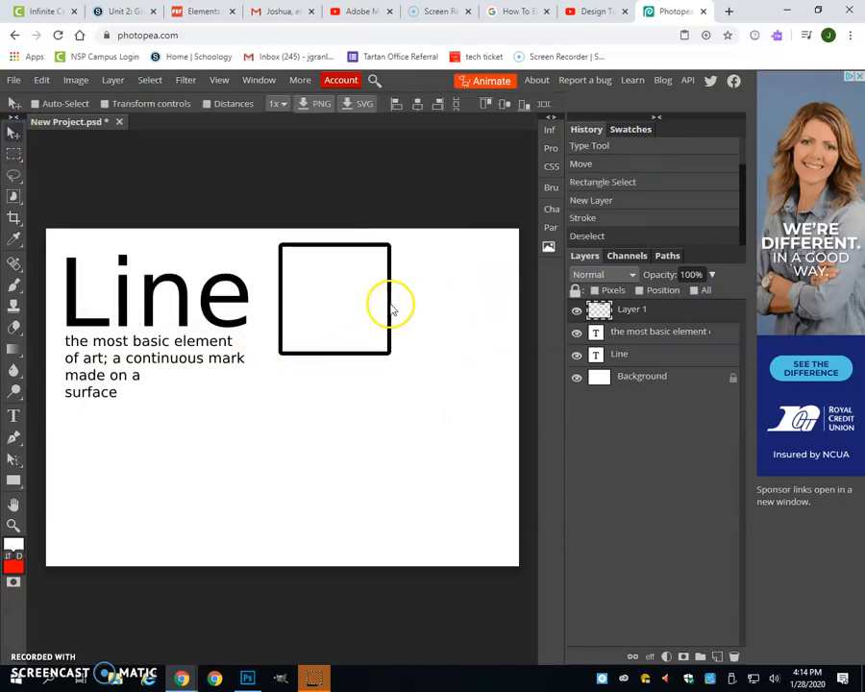
pyautogui.hotkey('ctrl', 'j')
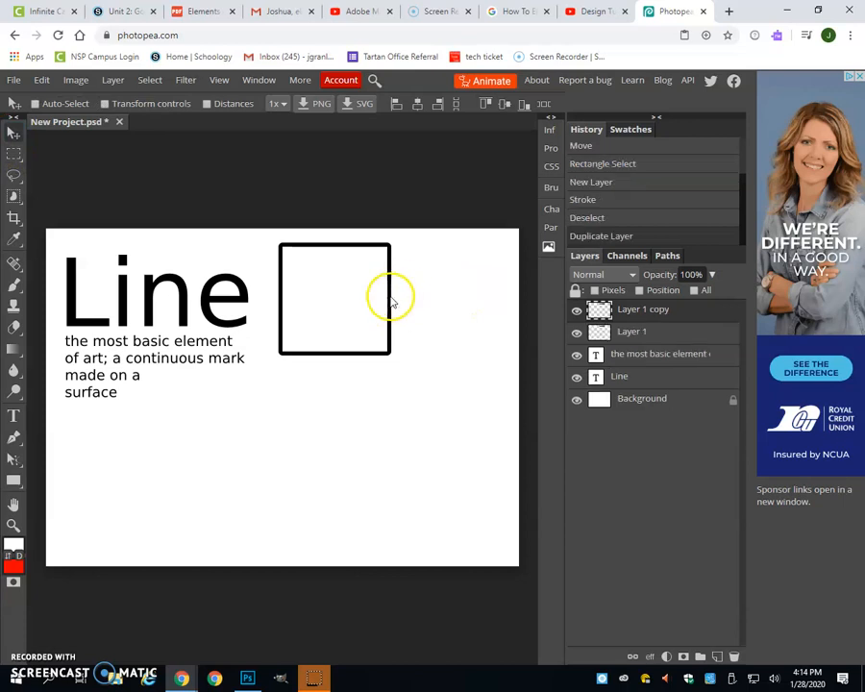
pyautogui.moveTo(514, 299); pyautogui.dragTo(260, 458)
pyautogui.hotkey('ctrl', 'j')
pyautogui.hotkey('ctrl', 'j')
pyautogui.hotkey('ctrl', 'j')
pyautogui.moveTo(357, 373); pyautogui.dragTo(359, 424)
pyautogui.click(669, 336)
# Step: Show the rulers, place a horizontal guide along the lower row's top edge and move the lower middle square down to it
pyautogui.click(221, 80)
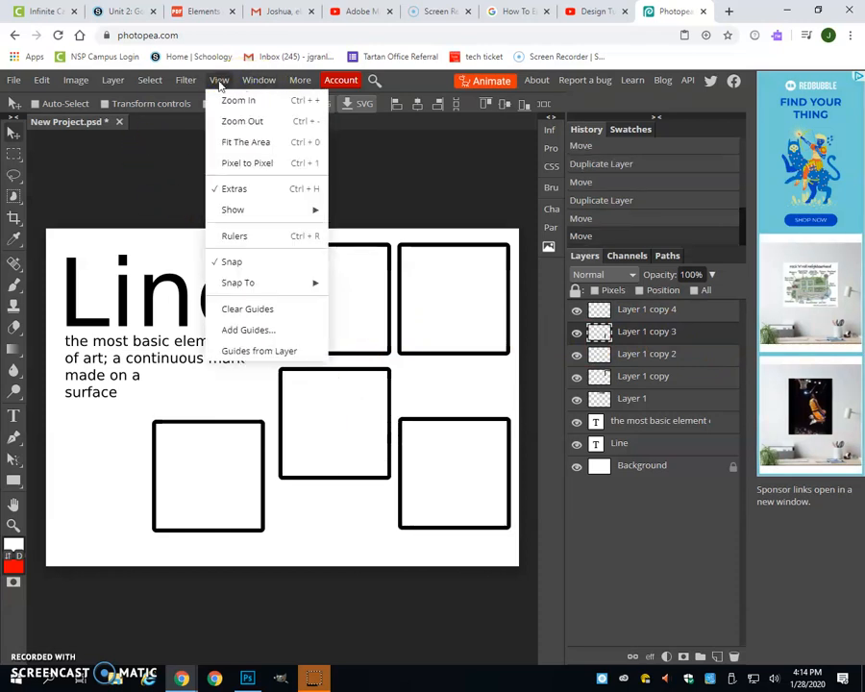
pyautogui.click(249, 236)
pyautogui.moveTo(282, 136); pyautogui.dragTo(303, 424)
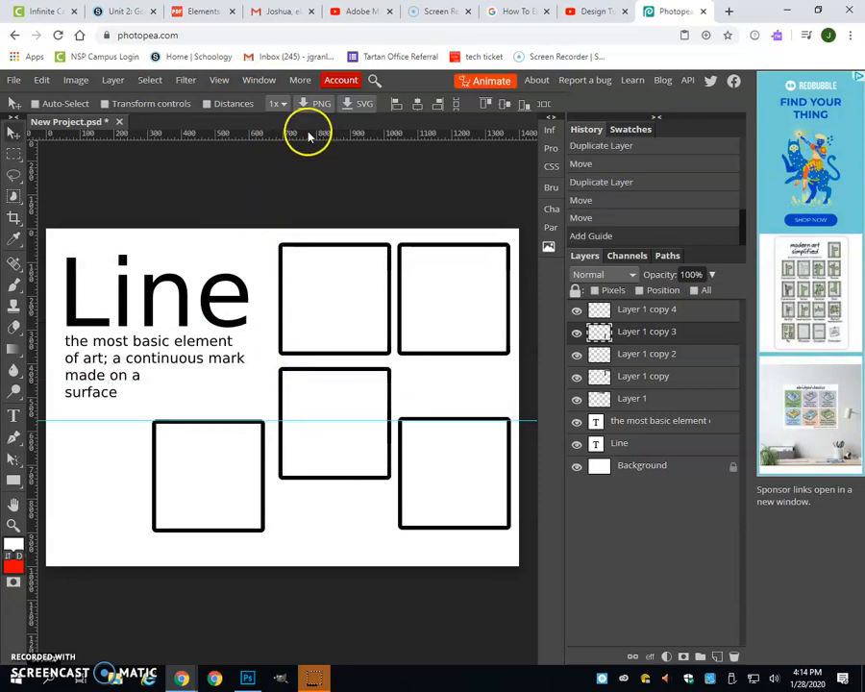
pyautogui.click(634, 366)
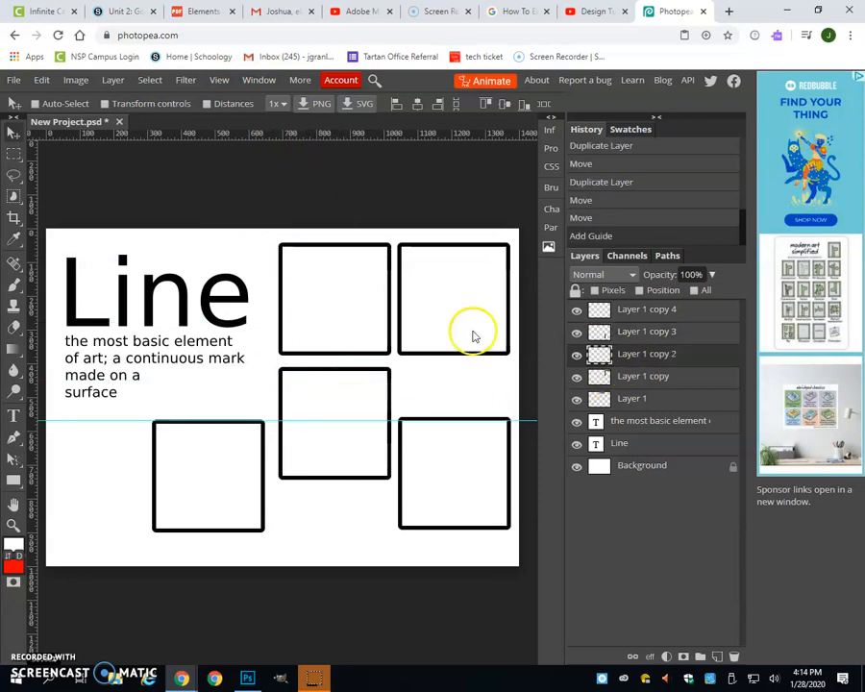
pyautogui.moveTo(329, 367); pyautogui.dragTo(336, 425)
pyautogui.click(684, 381)
pyautogui.moveTo(473, 420); pyautogui.dragTo(477, 423)
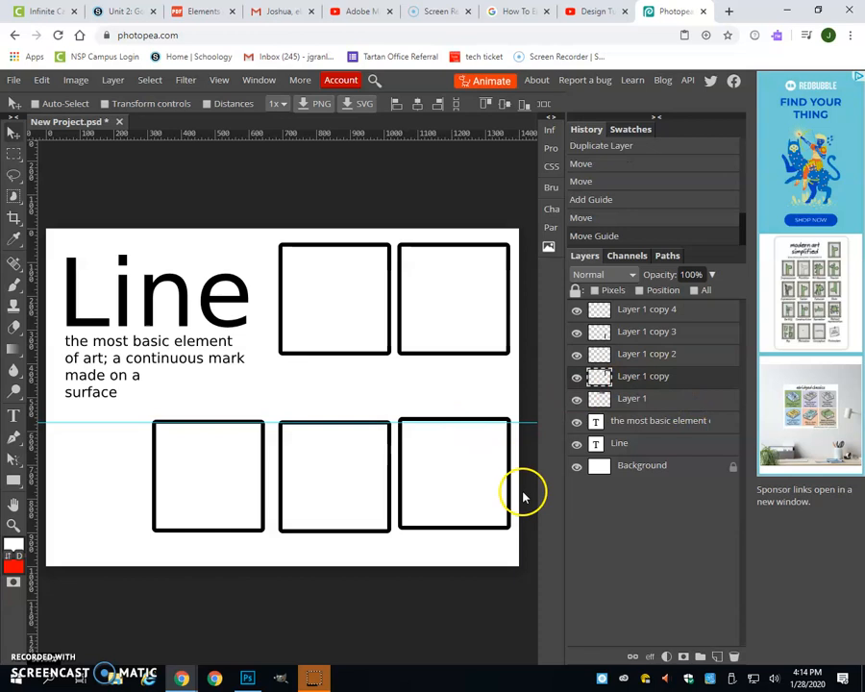
# Step: Move the upper-right square down and add a second horizontal guide across the upper row
pyautogui.moveTo(505, 486); pyautogui.dragTo(511, 524)
pyautogui.click(674, 396)
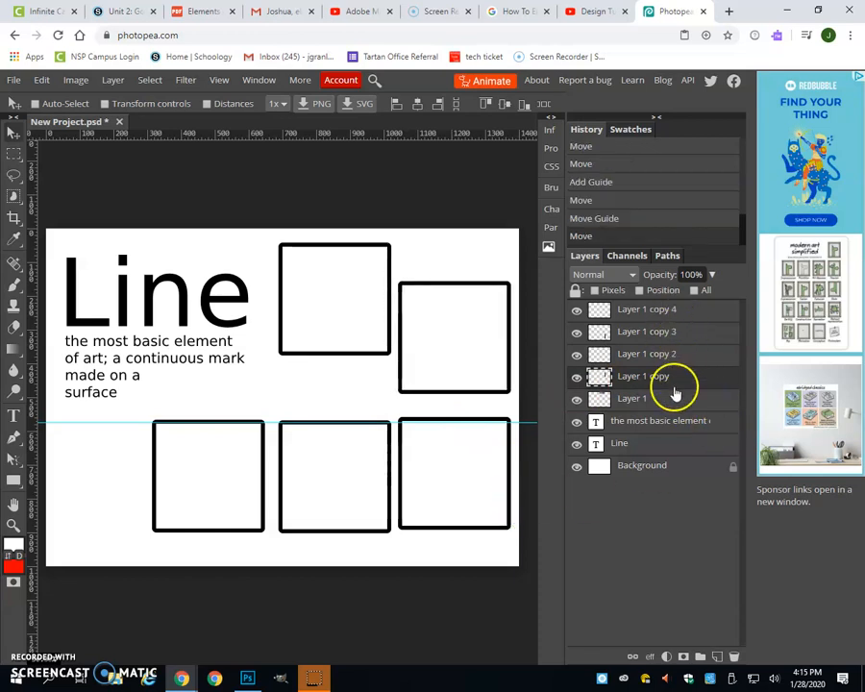
pyautogui.moveTo(373, 142); pyautogui.dragTo(467, 274)
# Step: Move the lower-right square down so its top edge meets the lower guide
pyautogui.click(672, 332)
pyautogui.moveTo(497, 333)
pyautogui.mouseDown()
pyautogui.moveTo(498, 318)
pyautogui.moveTo(495, 336)
pyautogui.mouseUp()
pyautogui.moveTo(503, 437); pyautogui.dragTo(508, 448)
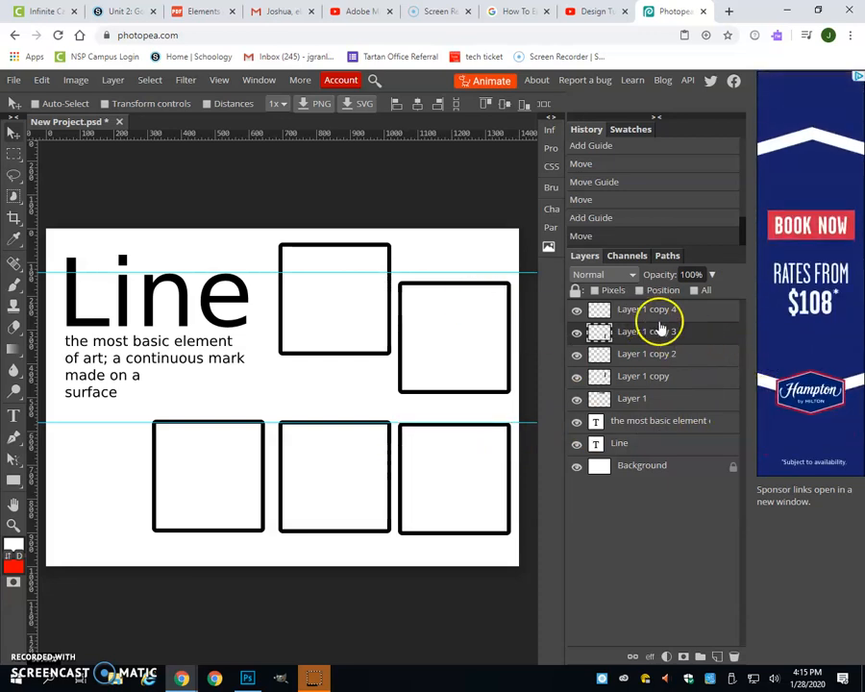
# Step: Align the top edges of both upper-row squares with the upper guide
pyautogui.click(690, 408)
pyautogui.moveTo(359, 304); pyautogui.dragTo(388, 346)
pyautogui.click(683, 376)
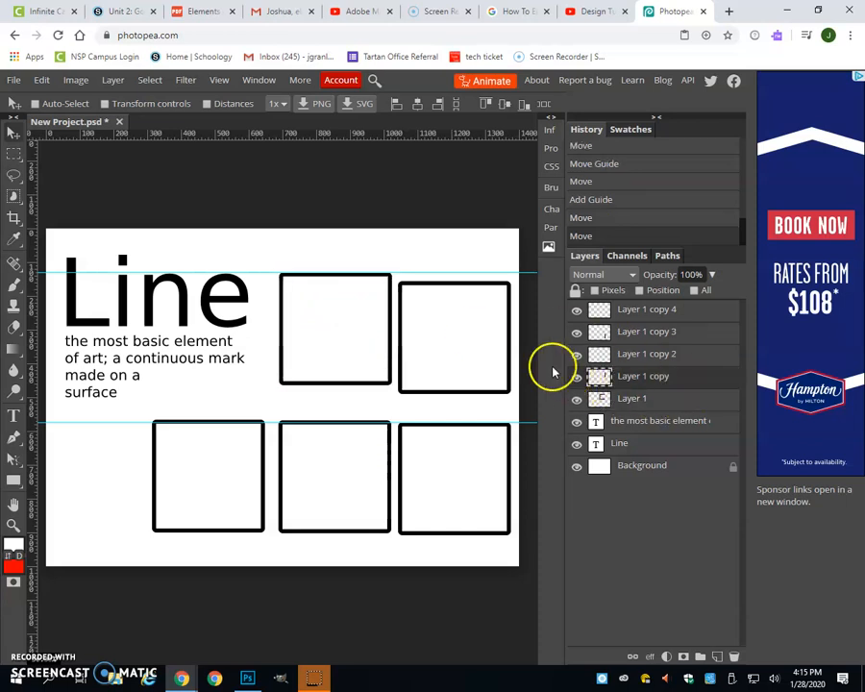
pyautogui.moveTo(513, 356); pyautogui.dragTo(511, 348)
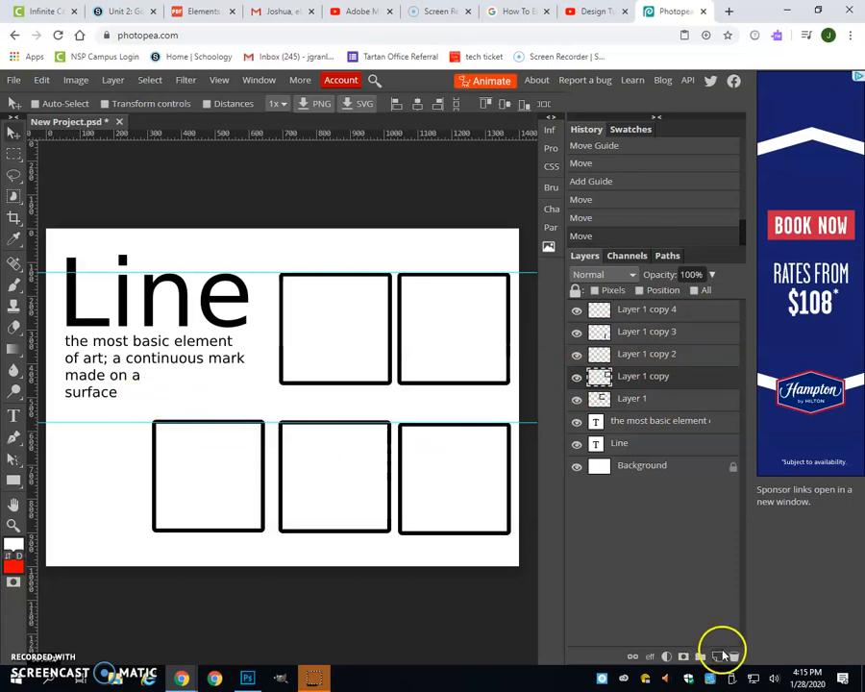
# Step: Fill the Background layer with a linear white-to-red gradient running diagonally from the upper-left to the lower-right corner
pyautogui.click(654, 466)
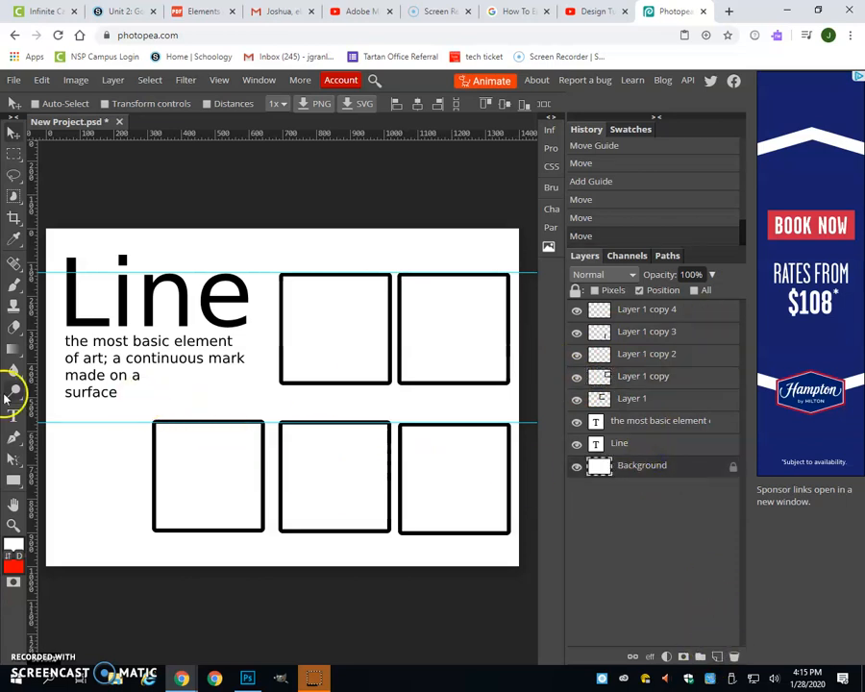
pyautogui.click(22, 345)
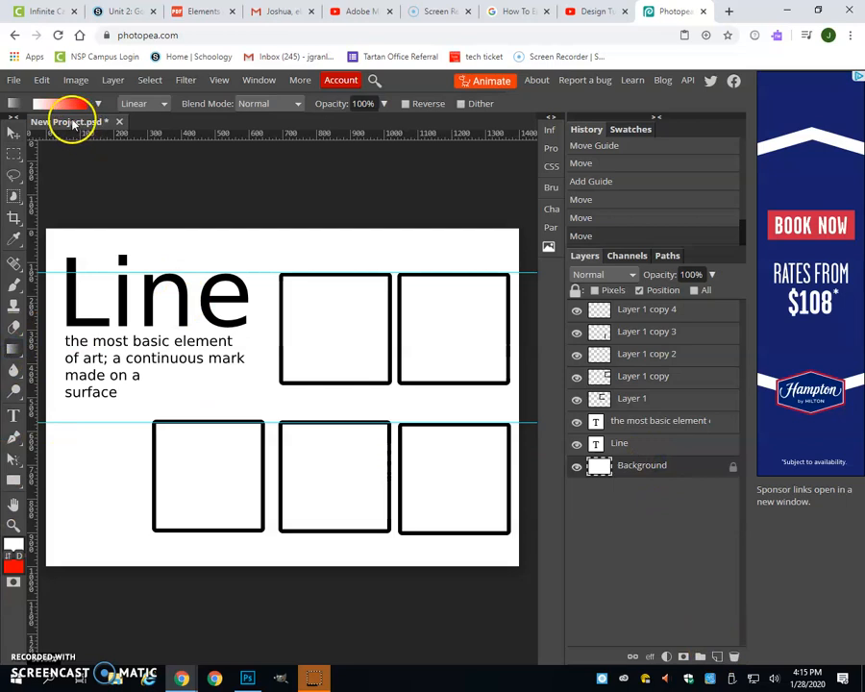
pyautogui.moveTo(50, 237); pyautogui.dragTo(519, 568)
# Step: Add a new layer for the brush lines and place it directly beneath Layer 1
pyautogui.click(666, 398)
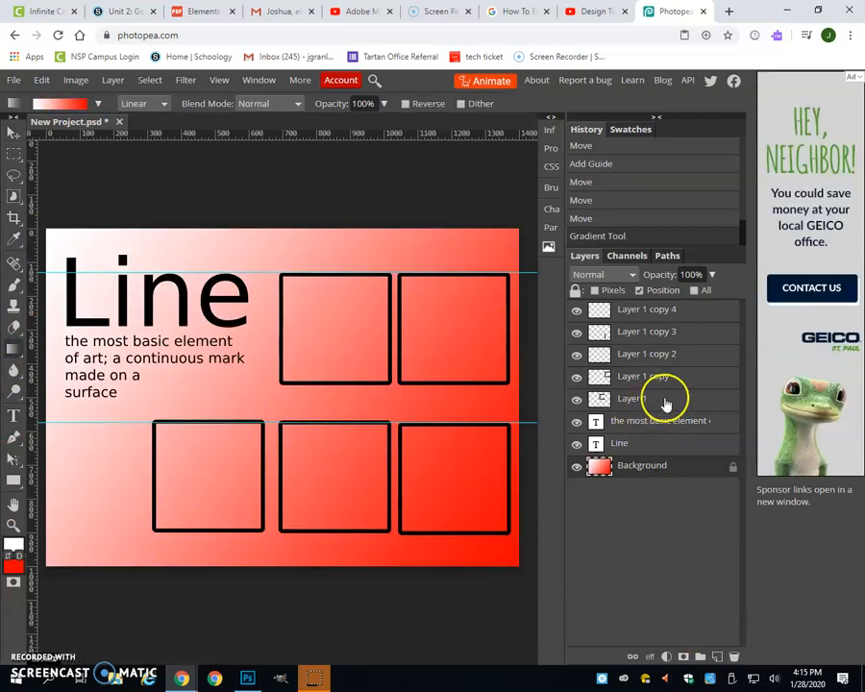
pyautogui.click(14, 286)
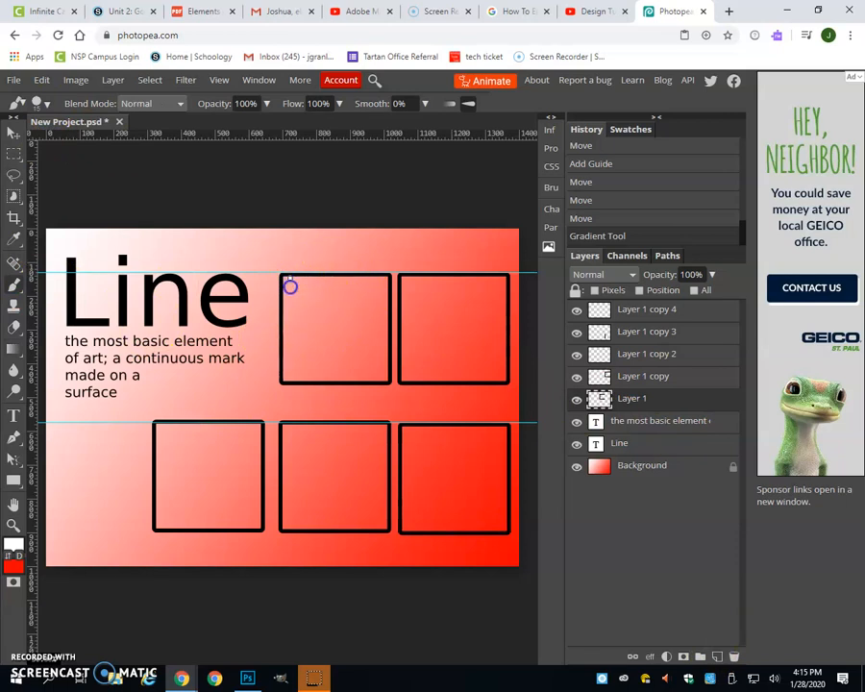
pyautogui.moveTo(288, 383); pyautogui.dragTo(288, 383)
pyautogui.hotkey('ctrl', 'z')
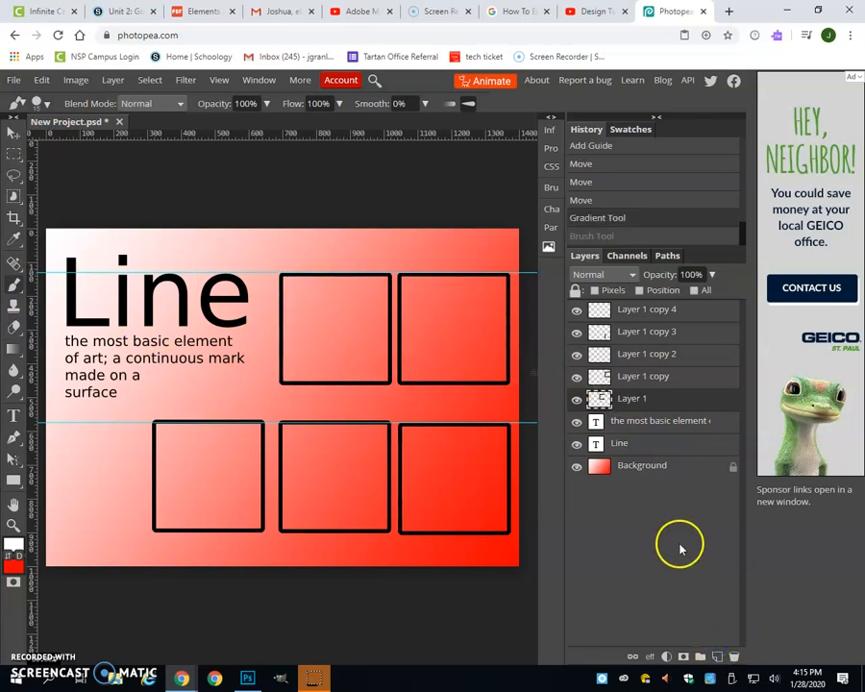
pyautogui.click(716, 657)
pyautogui.moveTo(679, 410); pyautogui.dragTo(663, 421)
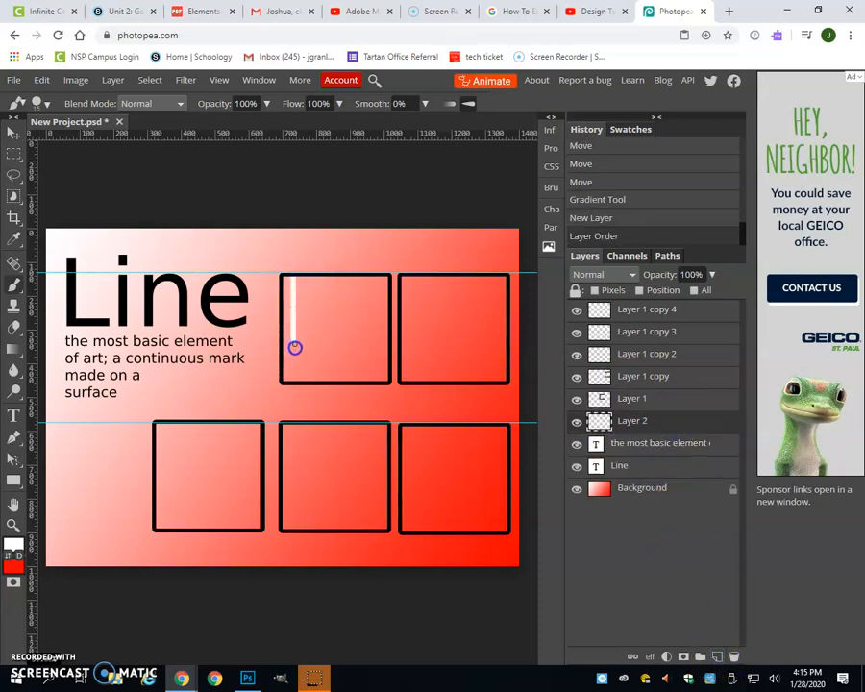
# Step: Paint thin and thick white lines with the Brush, vertical in the upper-left square and horizontal in the upper-right square
pyautogui.moveTo(294, 381)
pyautogui.mouseDown()
pyautogui.moveTo(302, 277)
pyautogui.moveTo(308, 382)
pyautogui.mouseUp()
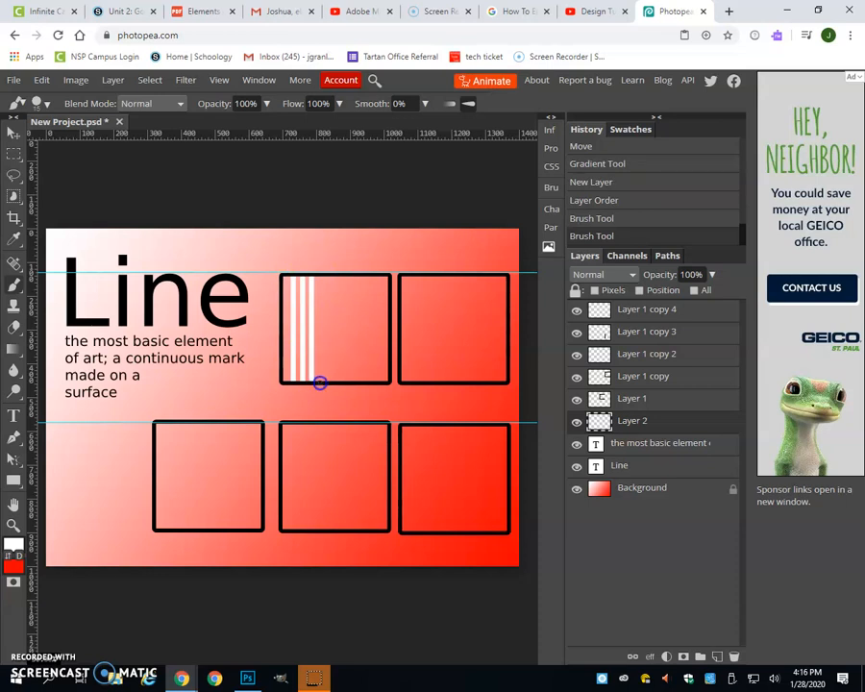
pyautogui.moveTo(320, 382); pyautogui.dragTo(322, 301)
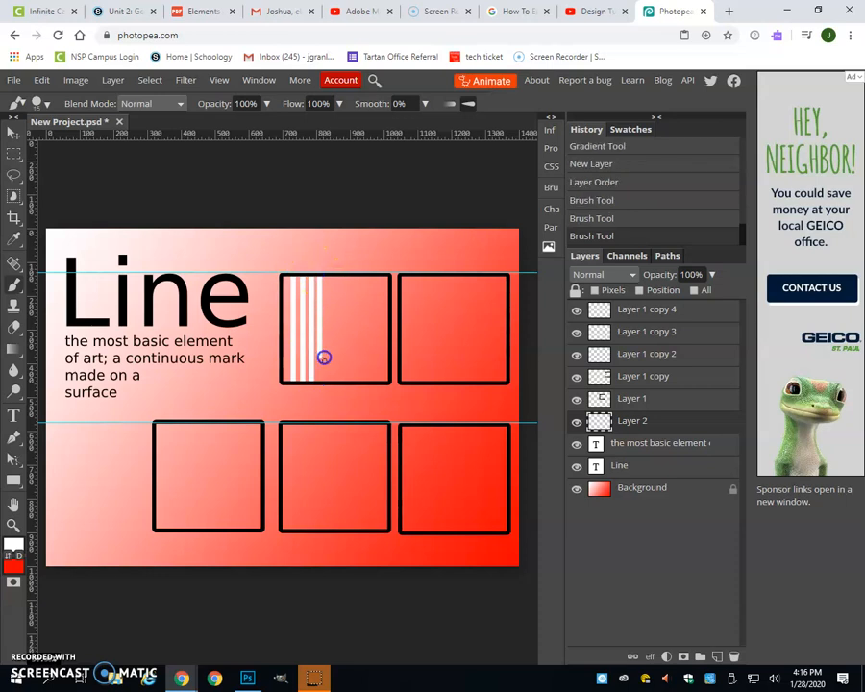
pyautogui.moveTo(325, 380); pyautogui.dragTo(325, 381)
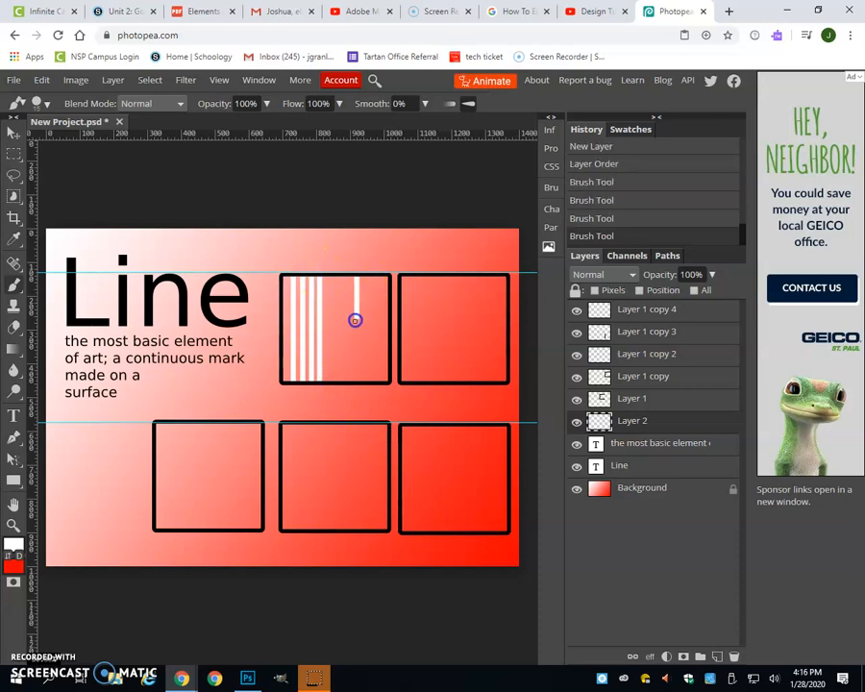
pyautogui.moveTo(359, 277); pyautogui.dragTo(358, 376)
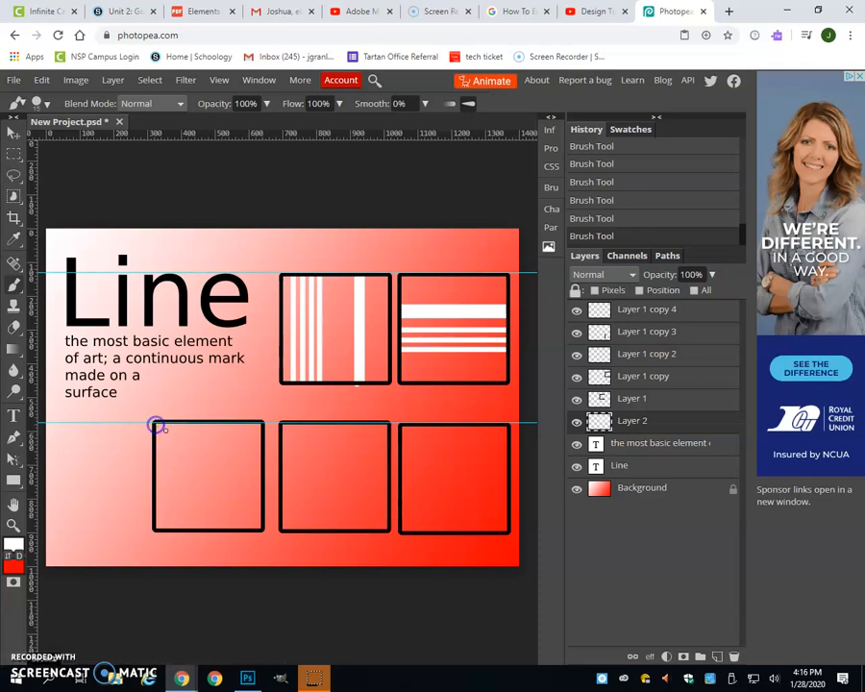
# Step: Paint three parallel white diagonal lines in the lower-left square and nested white zigzag lines in the lower middle square
pyautogui.keyDown('shift'); pyautogui.click(260, 529); pyautogui.keyUp('shift')
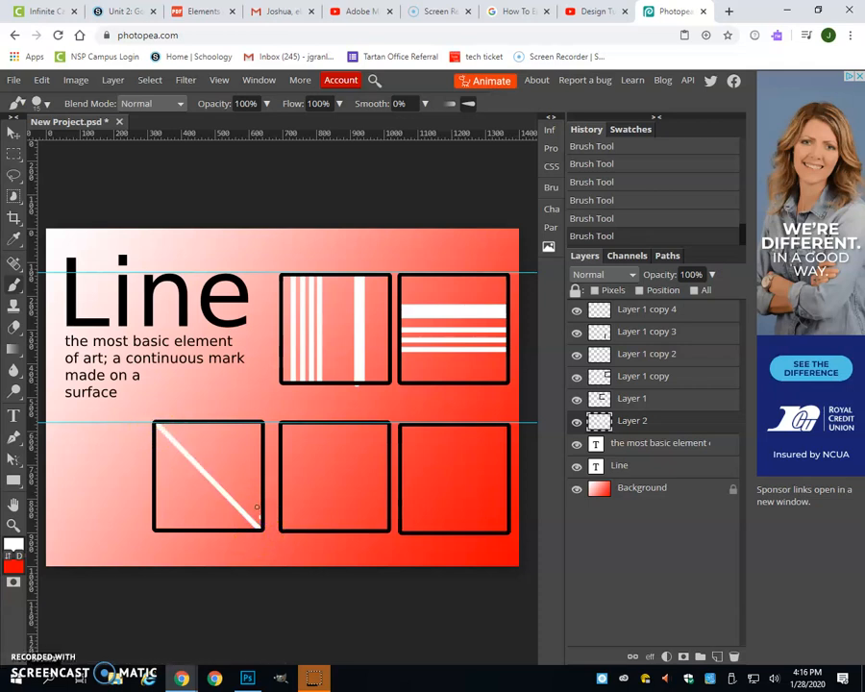
pyautogui.keyDown('shift'); pyautogui.click(166, 423); pyautogui.keyUp('shift')
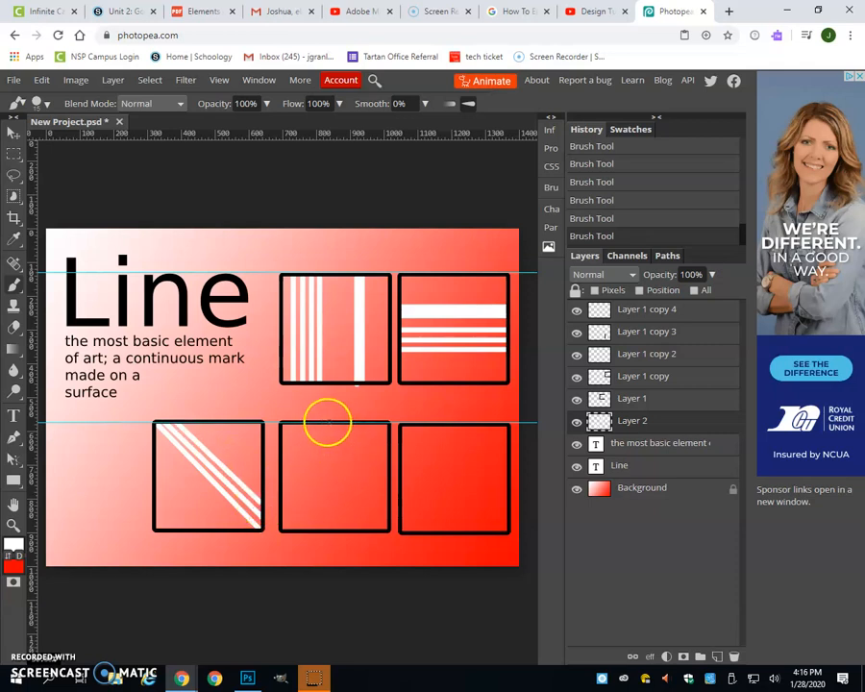
pyautogui.moveTo(308, 426)
pyautogui.mouseDown()
pyautogui.moveTo(350, 452)
pyautogui.moveTo(303, 462)
pyautogui.moveTo(345, 481)
pyautogui.moveTo(304, 501)
pyautogui.moveTo(328, 532)
pyautogui.mouseUp()
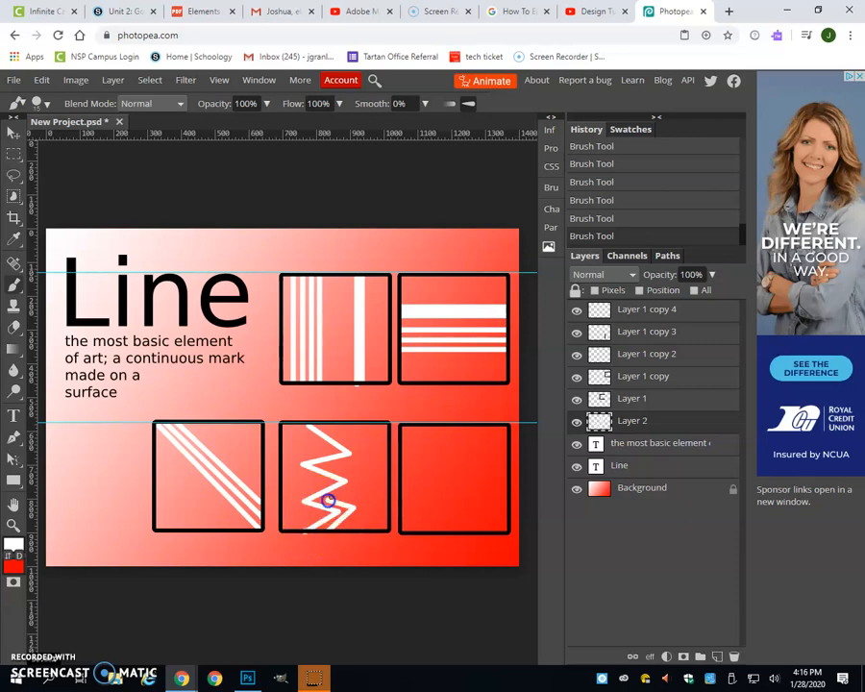
pyautogui.click(326, 466)
pyautogui.moveTo(361, 455); pyautogui.dragTo(363, 448)
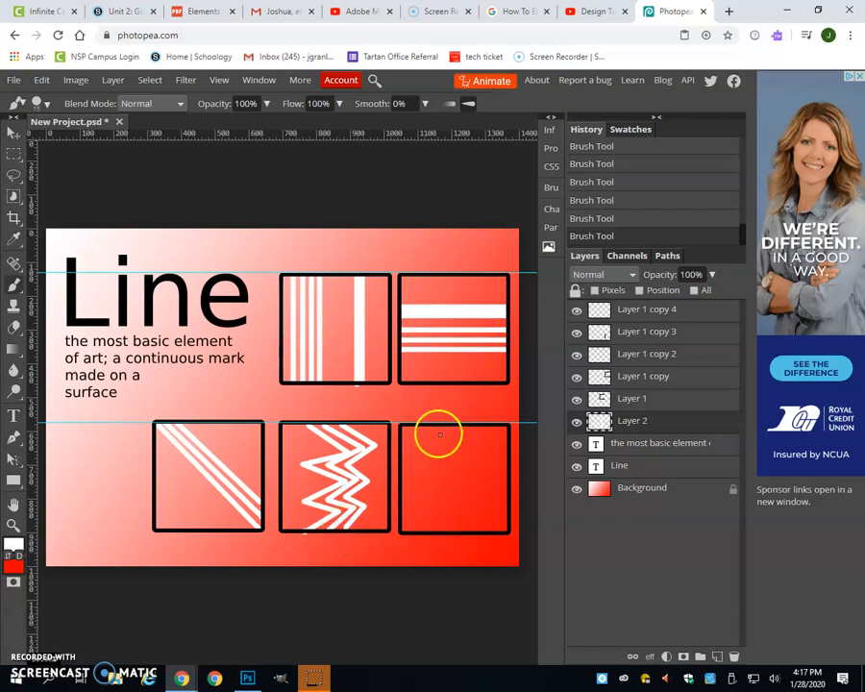
pyautogui.moveTo(420, 428)
pyautogui.mouseDown()
pyautogui.moveTo(436, 476)
pyautogui.moveTo(477, 506)
pyautogui.mouseUp()
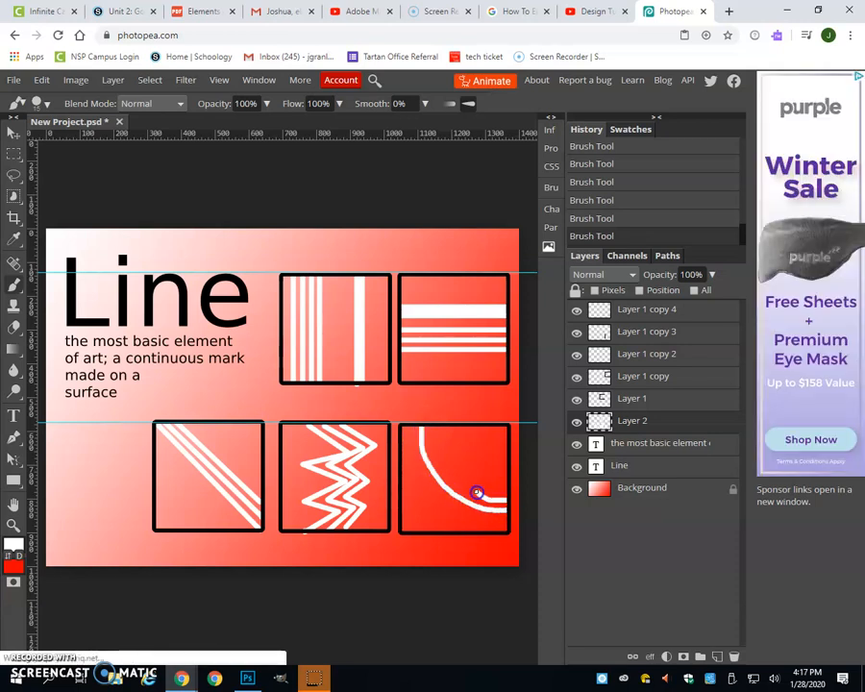
pyautogui.hotkey('ctrl', 'z')
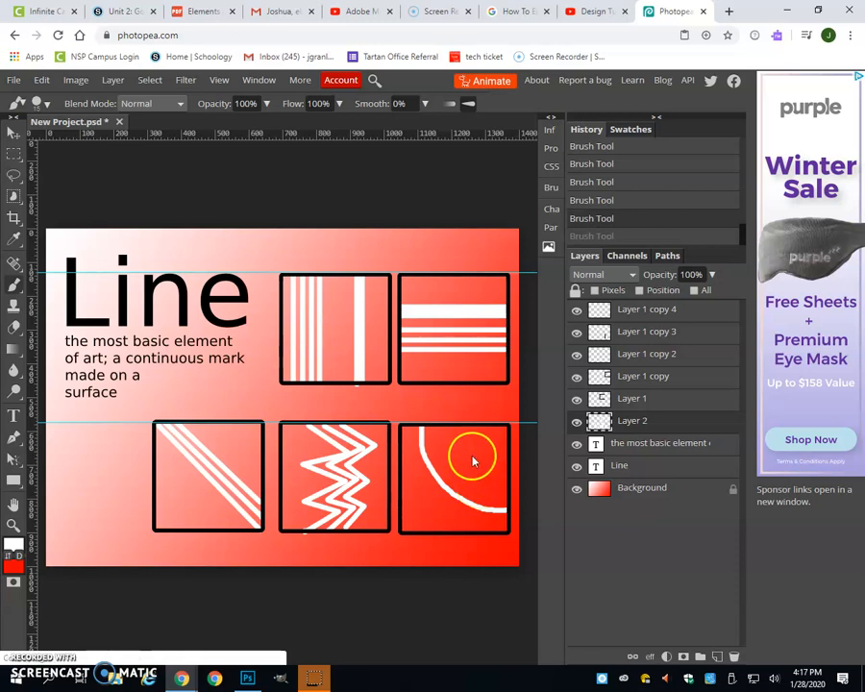
pyautogui.hotkey('ctrl', 'z')
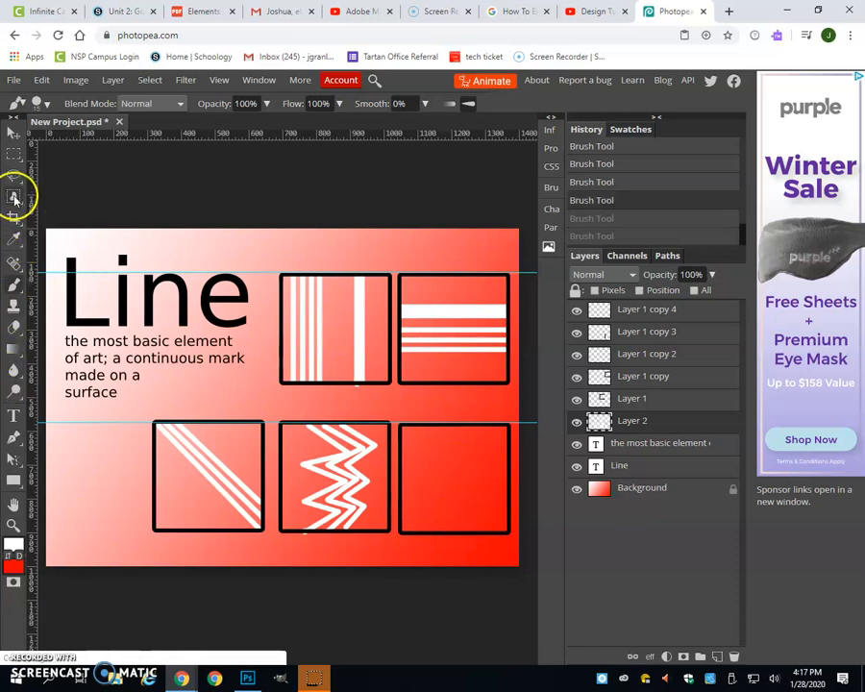
# Step: Make a near-circular Ellipse Select selection overlapping the upper-right part of the empty lower-right square
pyautogui.rightClick(17, 154)
pyautogui.click(498, 387)
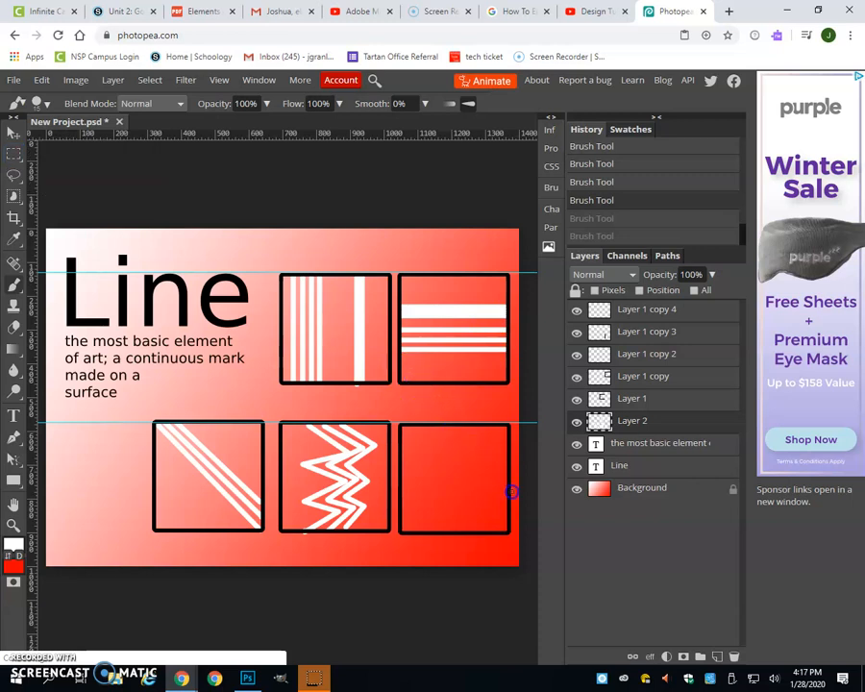
pyautogui.rightClick(17, 155)
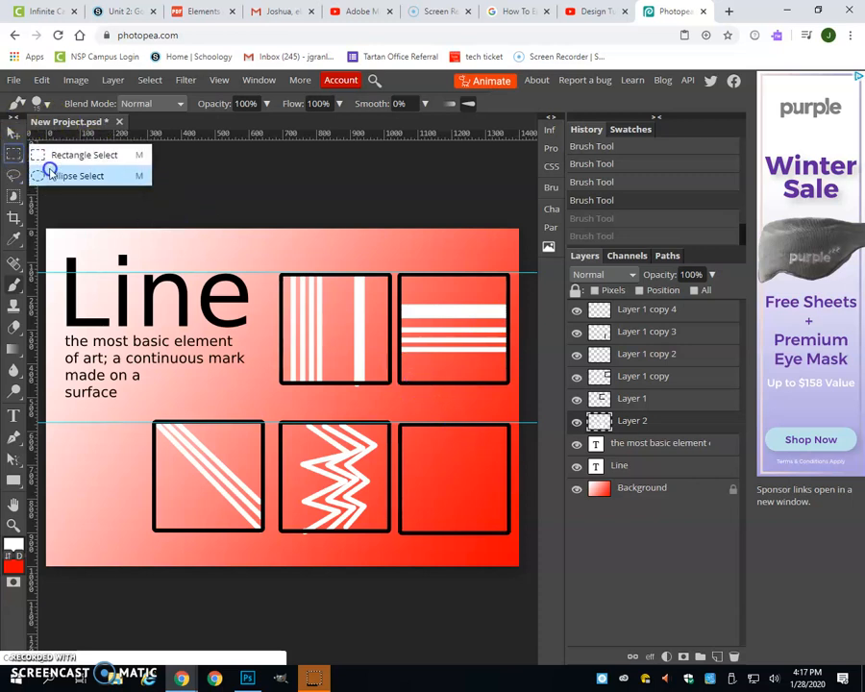
pyautogui.moveTo(407, 400); pyautogui.dragTo(503, 487)
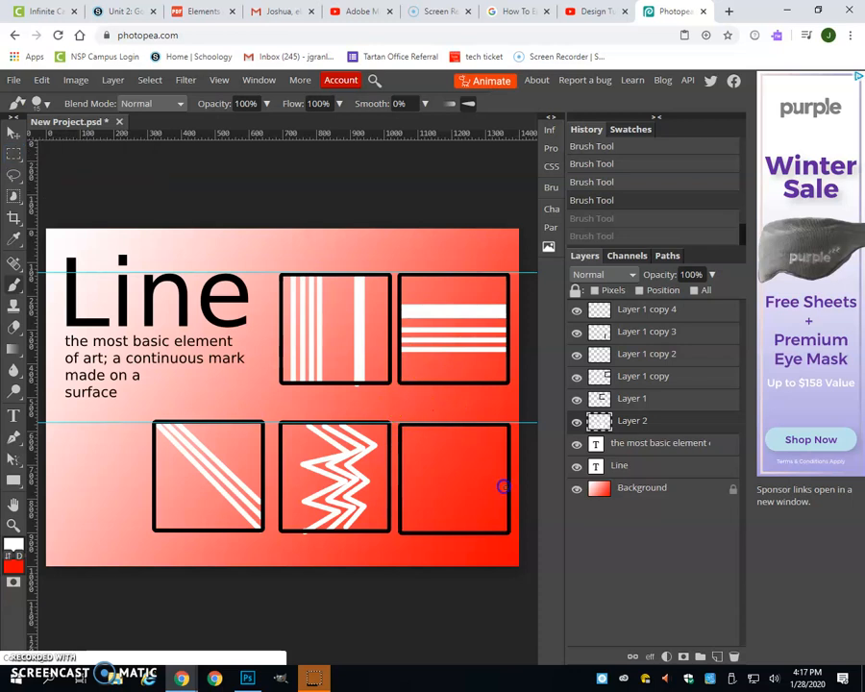
pyautogui.click(14, 154)
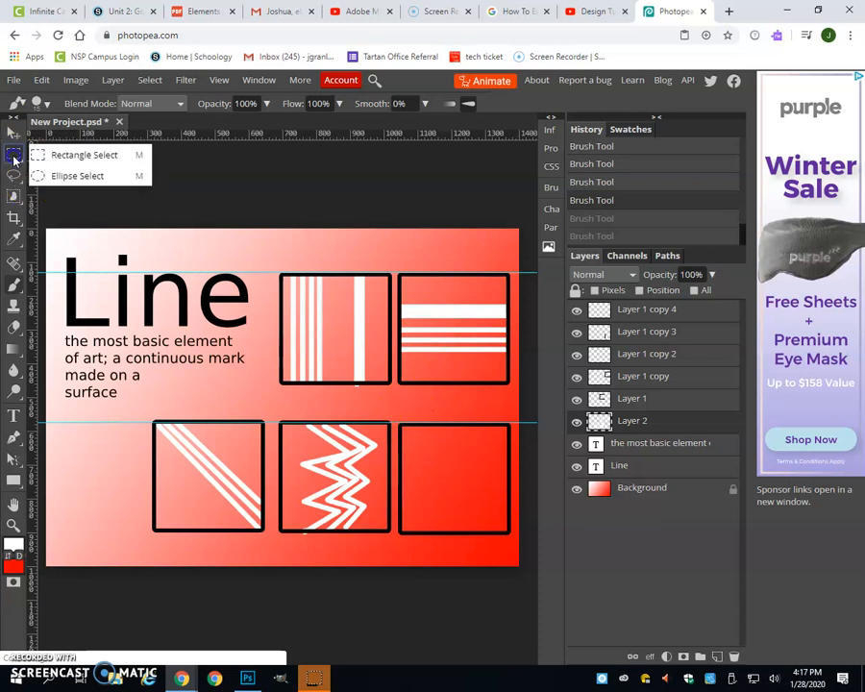
pyautogui.click(42, 175)
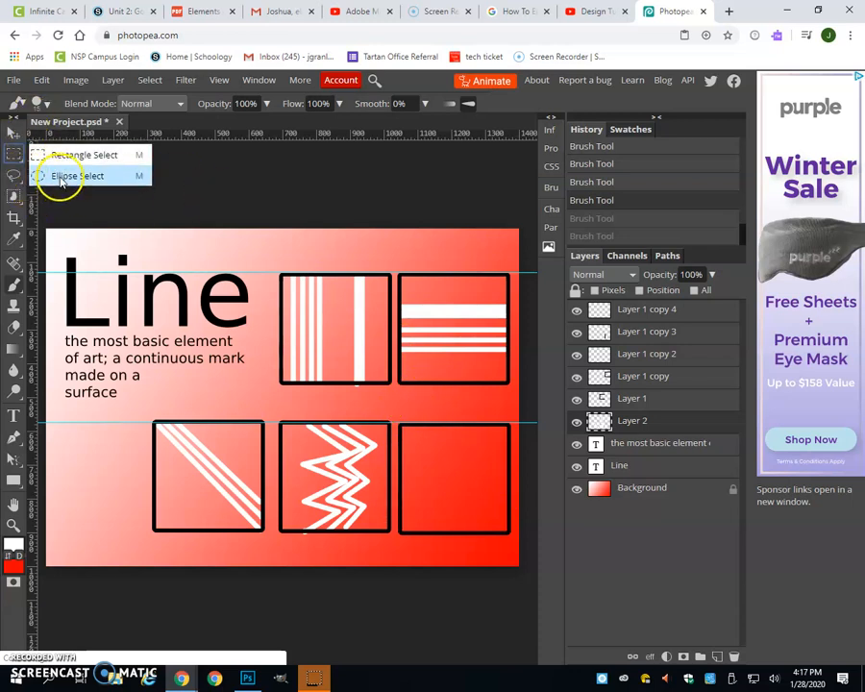
pyautogui.moveTo(416, 397); pyautogui.dragTo(517, 504)
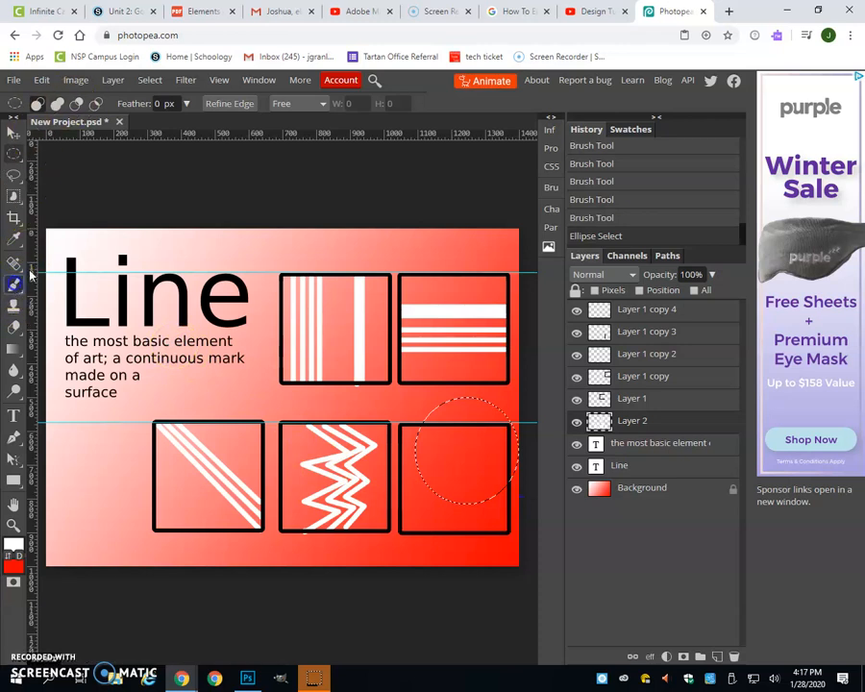
# Step: Set the brush size to 40 px and paint the part of the circular selection inside the lower-right square solid white
pyautogui.click(14, 283)
pyautogui.click(44, 104)
pyautogui.moveTo(69, 142); pyautogui.dragTo(84, 141)
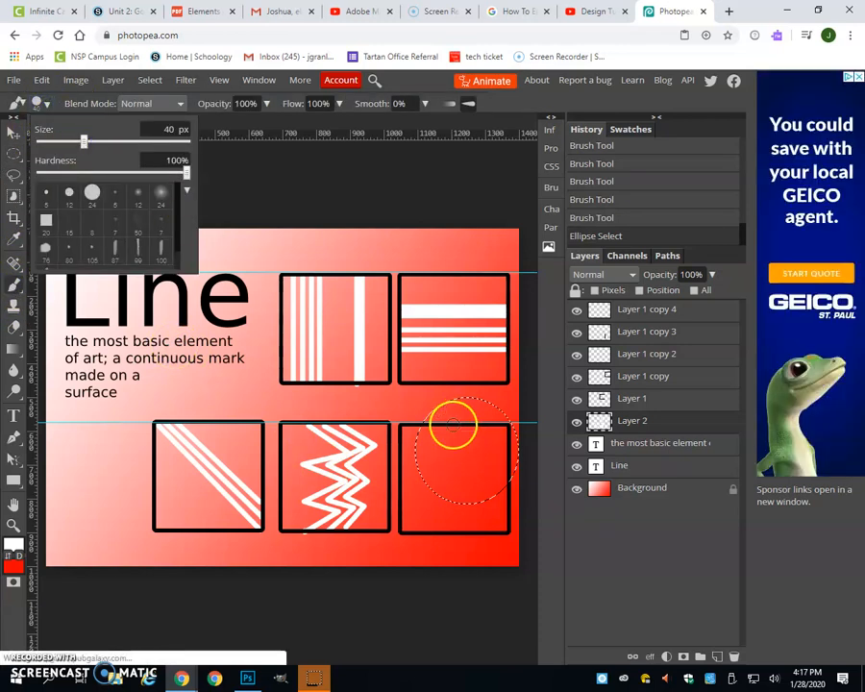
pyautogui.click(422, 434)
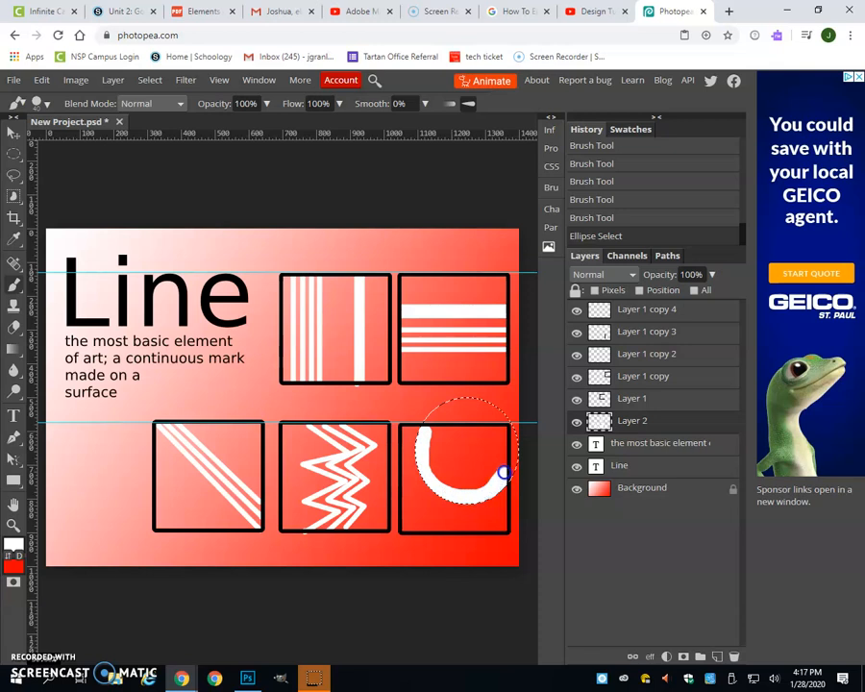
pyautogui.moveTo(504, 472); pyautogui.dragTo(432, 466)
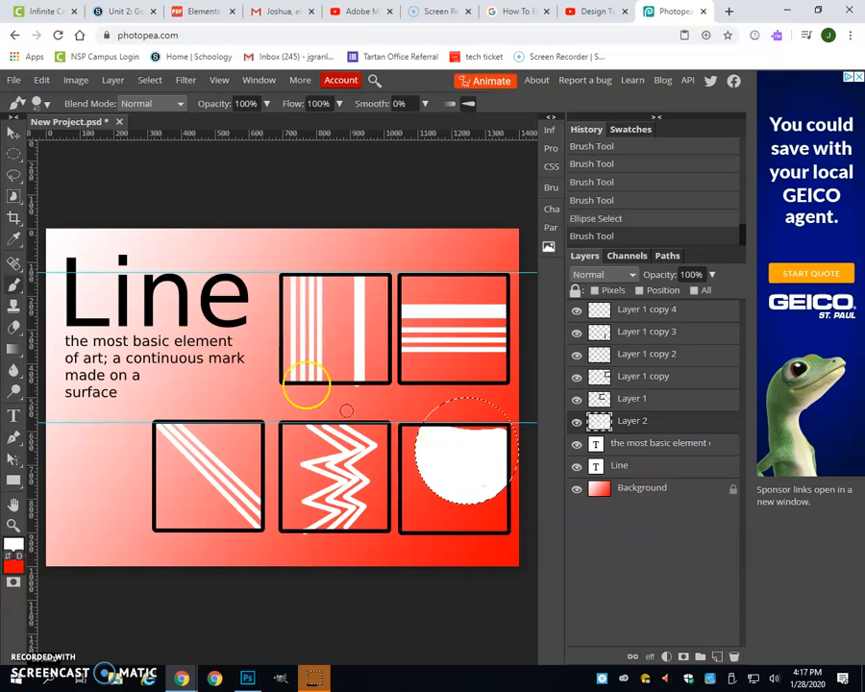
# Step: Clear a smaller elliptical area offset toward the upper right of the white disc to leave a curved crescent, and deselect
pyautogui.click(14, 153)
pyautogui.moveTo(445, 405); pyautogui.dragTo(516, 469)
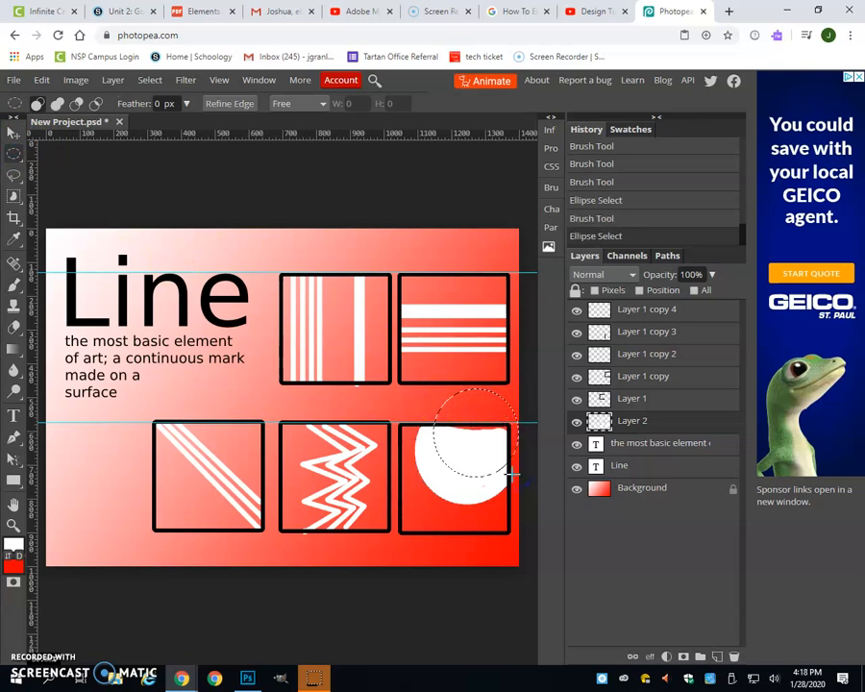
pyautogui.press('Delete')
pyautogui.hotkey('ctrl', 'd')
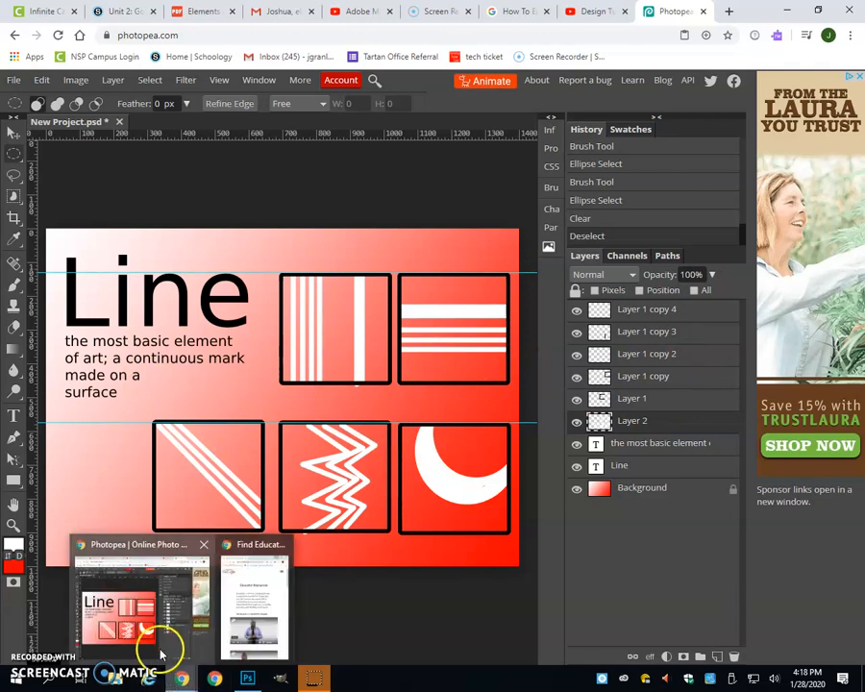
# Step: Switch to the Elements of Art PDF, review the five varieties of line and their meanings, and return to Photopea
pyautogui.click(193, 16)
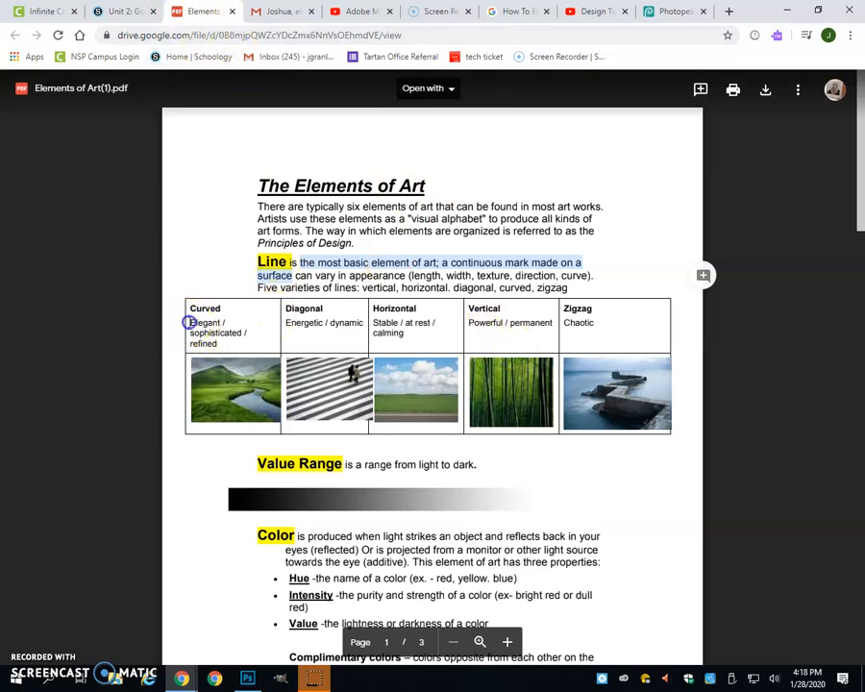
pyautogui.click(189, 323)
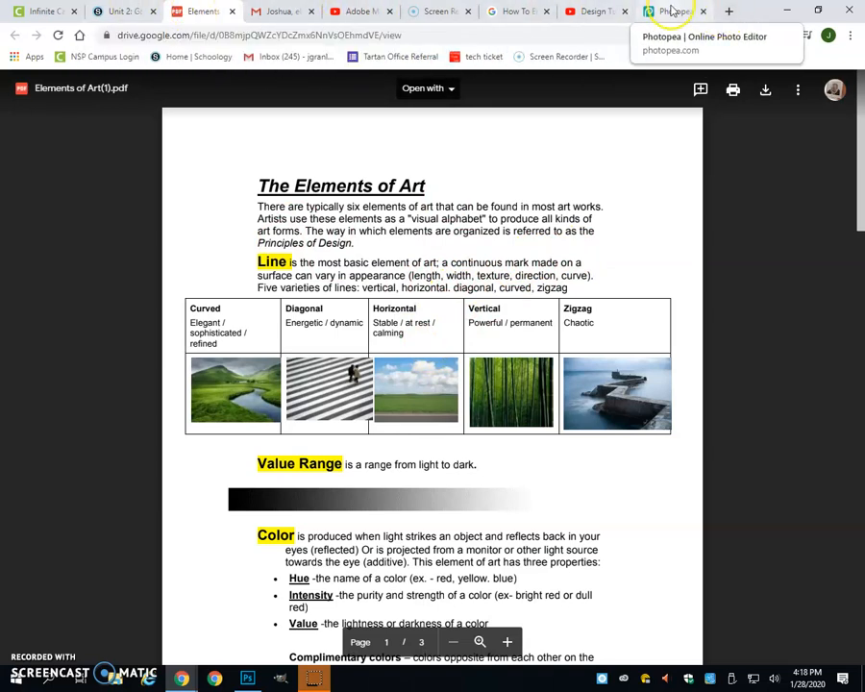
pyautogui.click(673, 11)
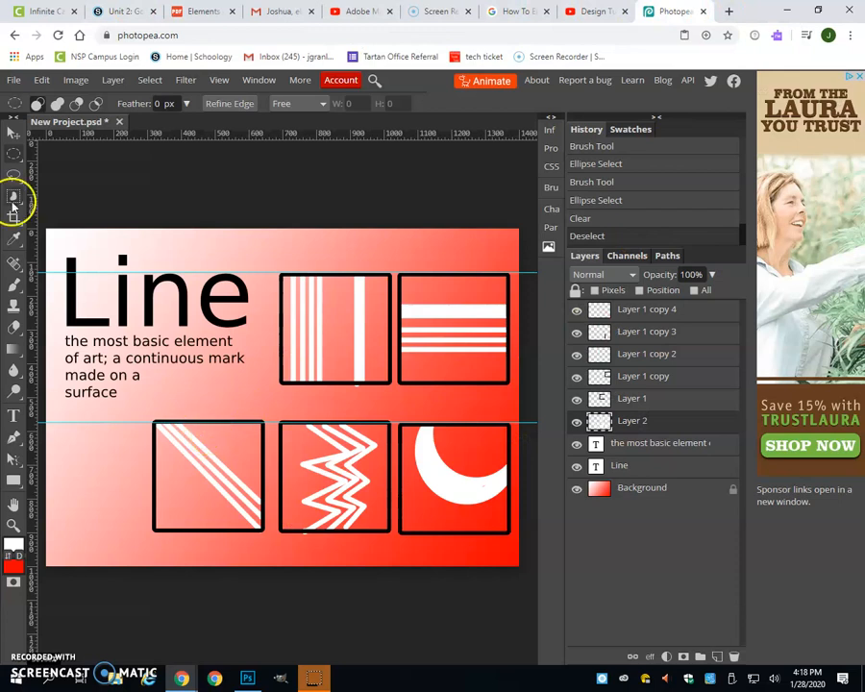
# Step: Add the 42 px text labels "Vertical" and "Horizontal" beneath the upper-left and upper-right squares
pyautogui.click(13, 415)
pyautogui.moveTo(288, 391)
pyautogui.mouseDown()
pyautogui.moveTo(360, 406)
pyautogui.moveTo(389, 403)
pyautogui.mouseUp()
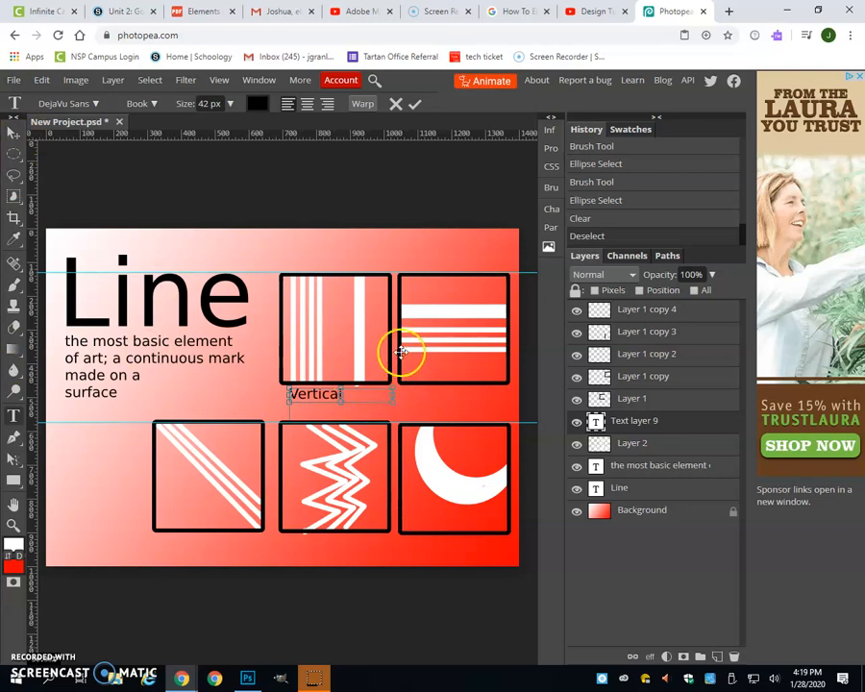
pyautogui.click(14, 134)
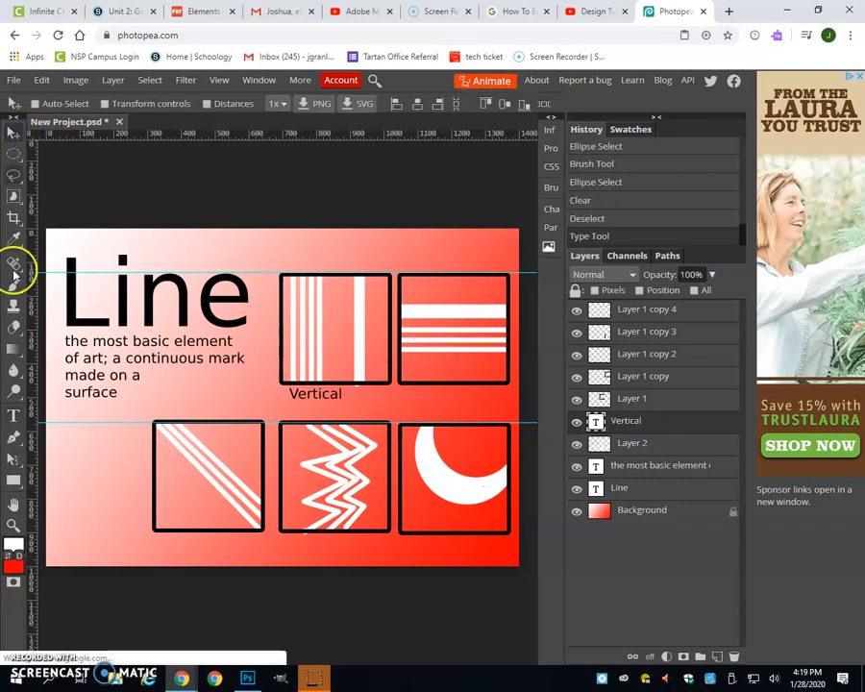
pyautogui.click(13, 415)
pyautogui.moveTo(409, 390); pyautogui.dragTo(501, 403)
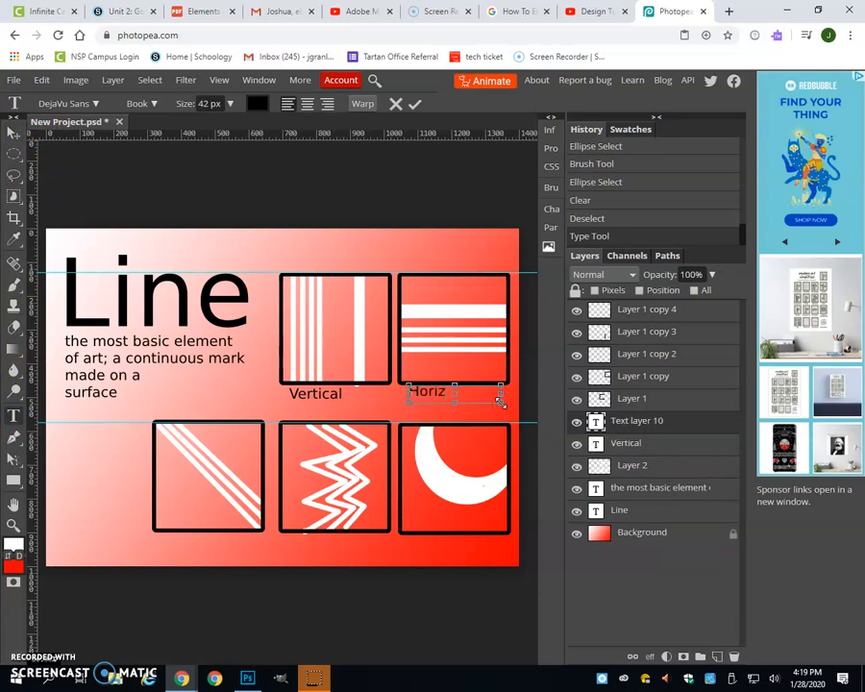
pyautogui.click(414, 103)
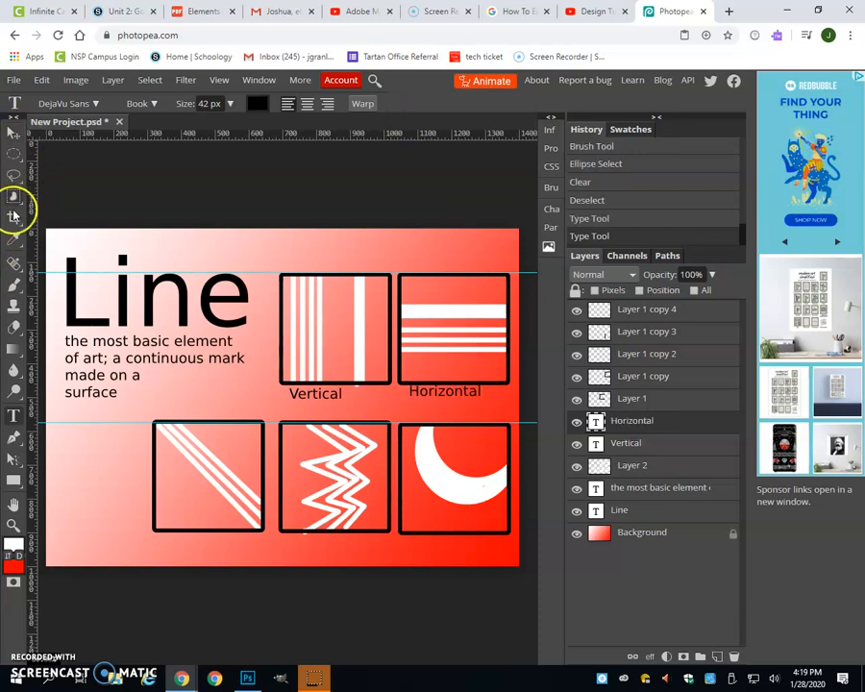
# Step: Add the text labels "Diagonal" and "Zig-Zag" beneath the lower-left and lower middle squares
pyautogui.moveTo(166, 536); pyautogui.dragTo(251, 549)
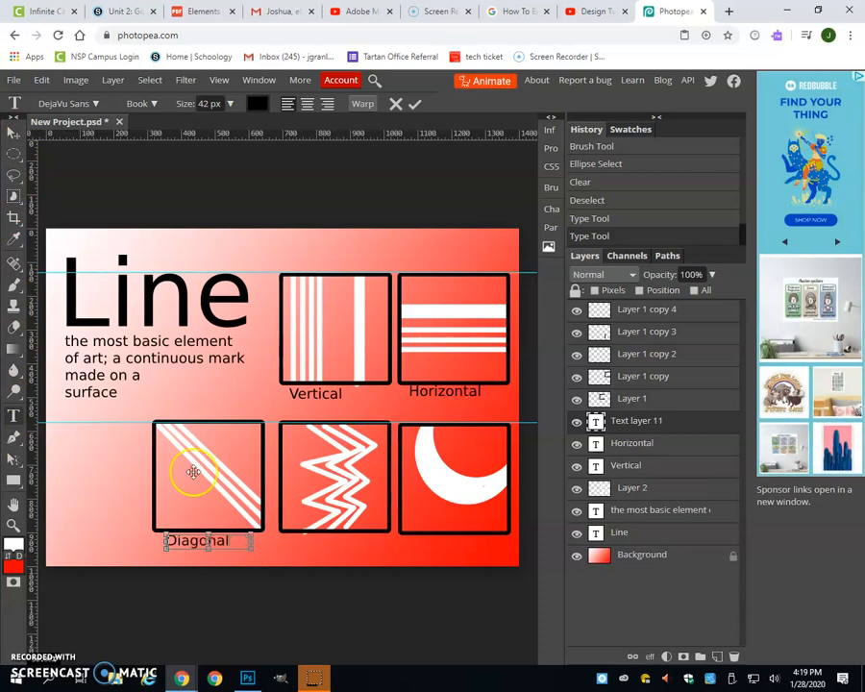
pyautogui.click(12, 131)
pyautogui.click(14, 415)
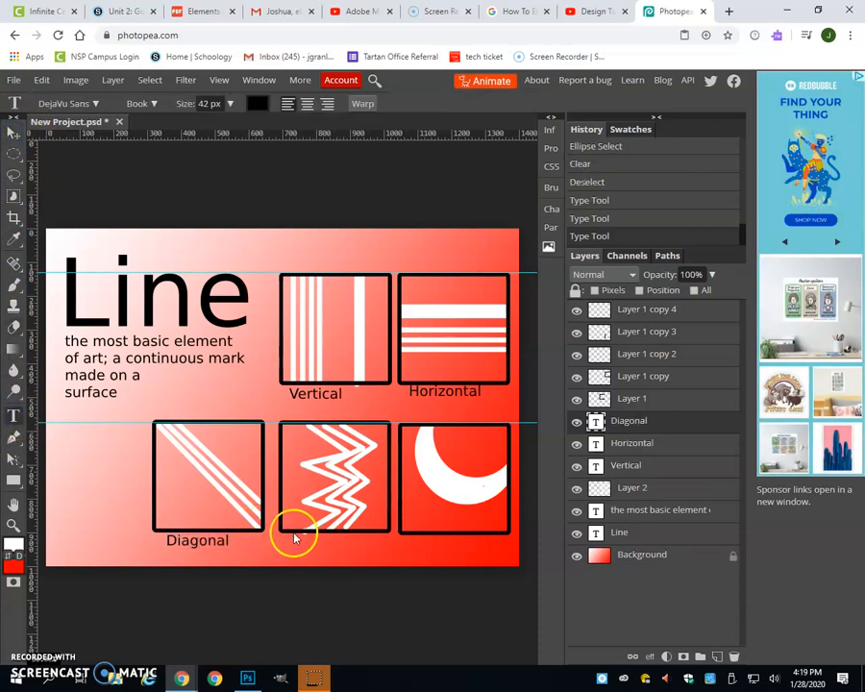
pyautogui.moveTo(285, 536); pyautogui.dragTo(384, 550)
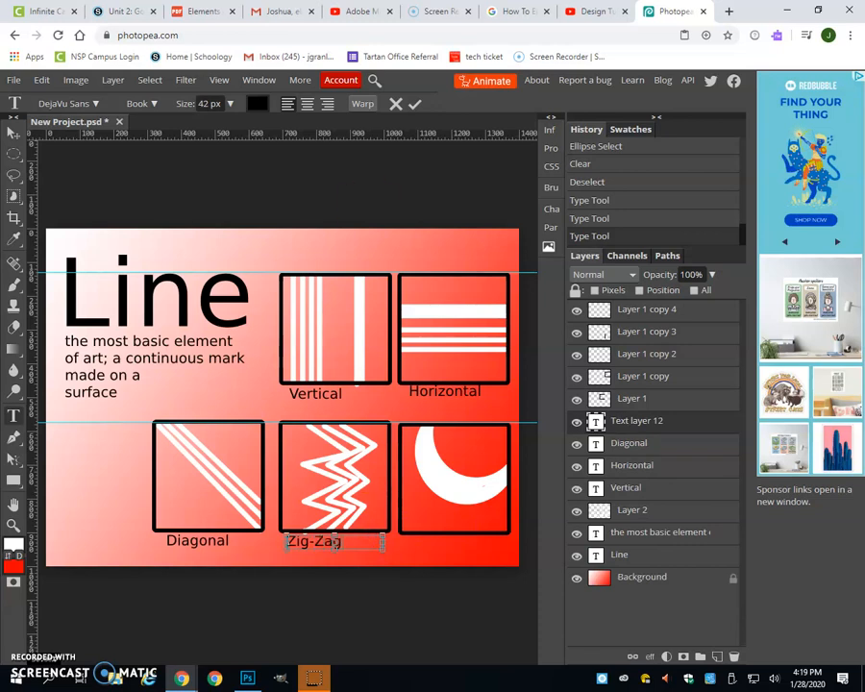
pyautogui.click(13, 132)
# Step: Add the text label "Curved" beneath the lower-right square and shift it slightly right toward the square's center
pyautogui.click(13, 415)
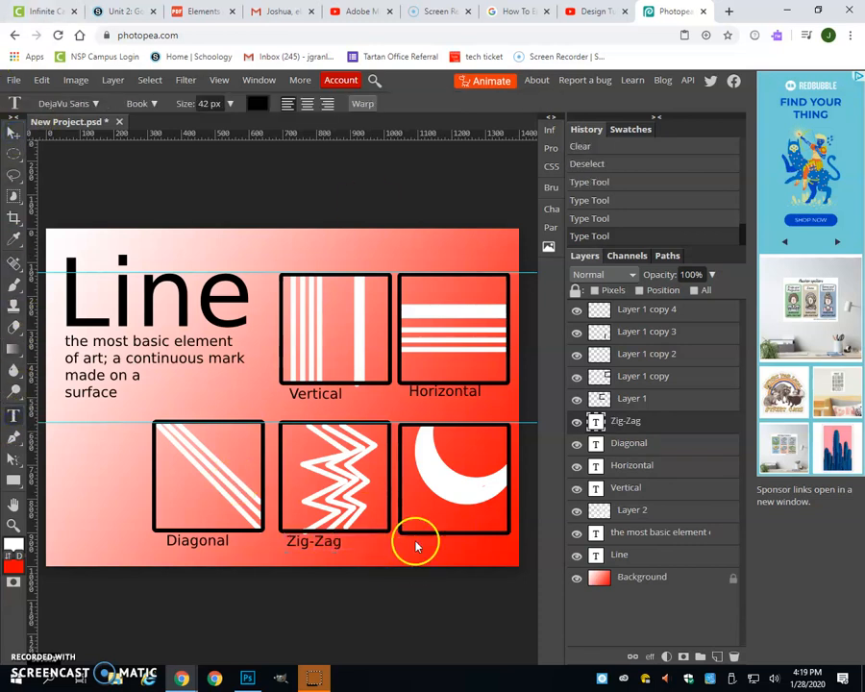
pyautogui.moveTo(408, 537); pyautogui.dragTo(501, 553)
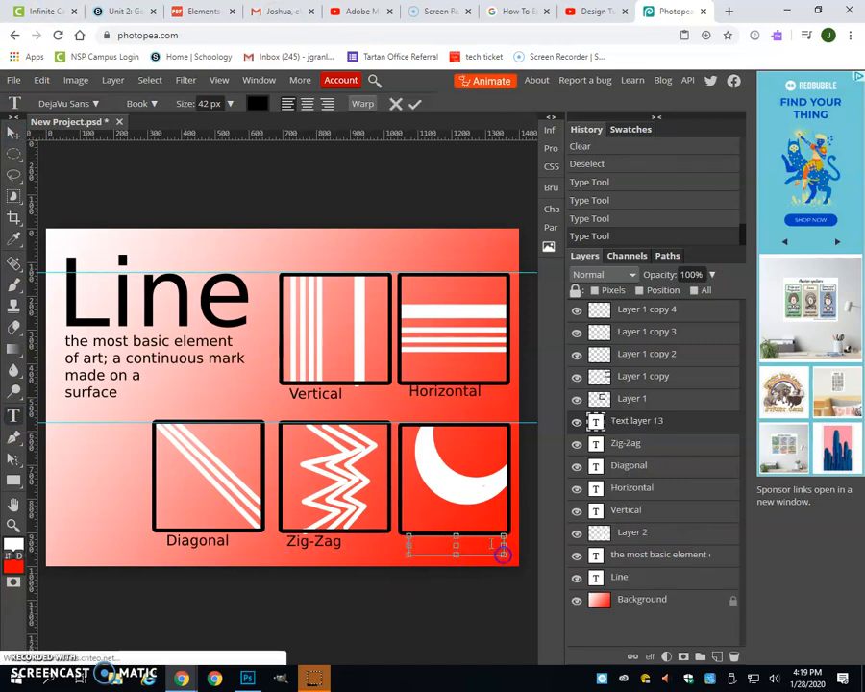
pyautogui.write('Curved')
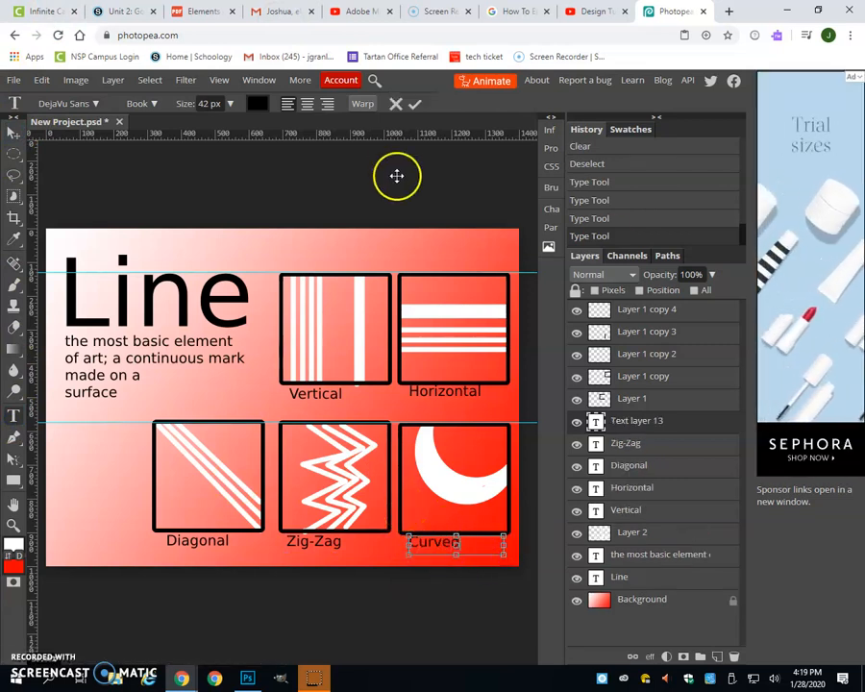
pyautogui.click(414, 104)
pyautogui.click(14, 132)
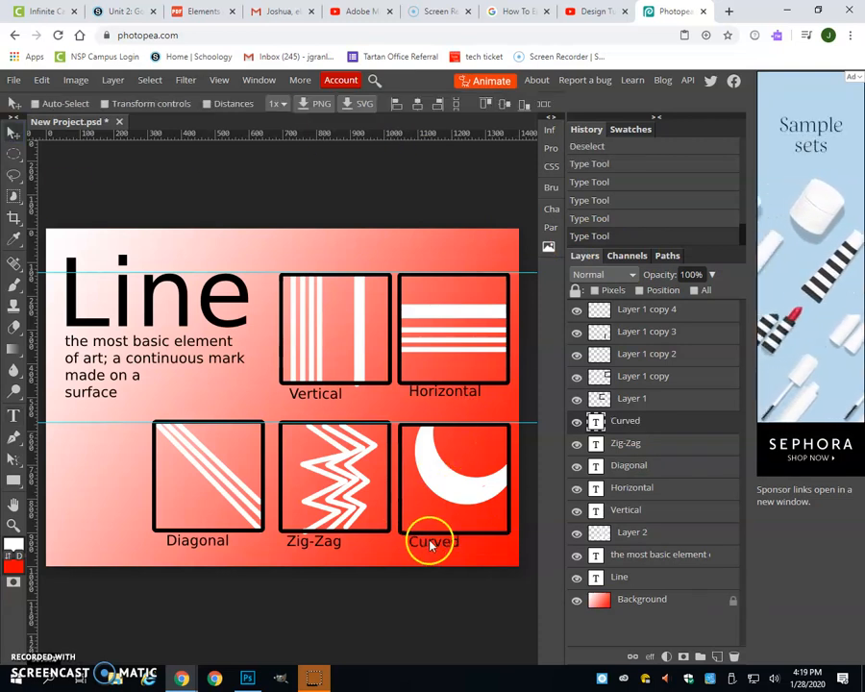
pyautogui.moveTo(427, 540); pyautogui.dragTo(440, 541)
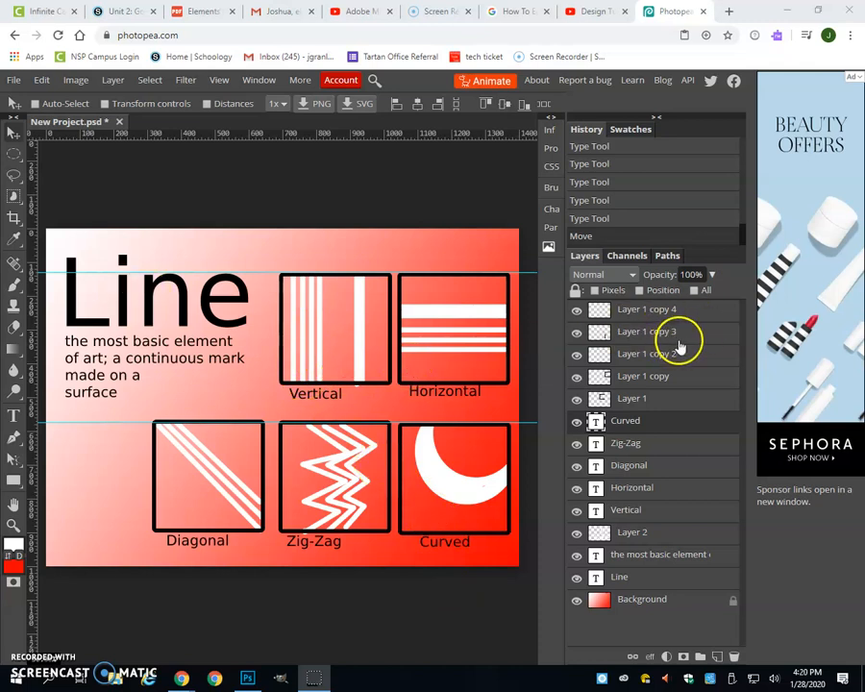
# Step: Merge Layer 1 and its four copies into a single layer holding all the square frames
pyautogui.click(659, 402)
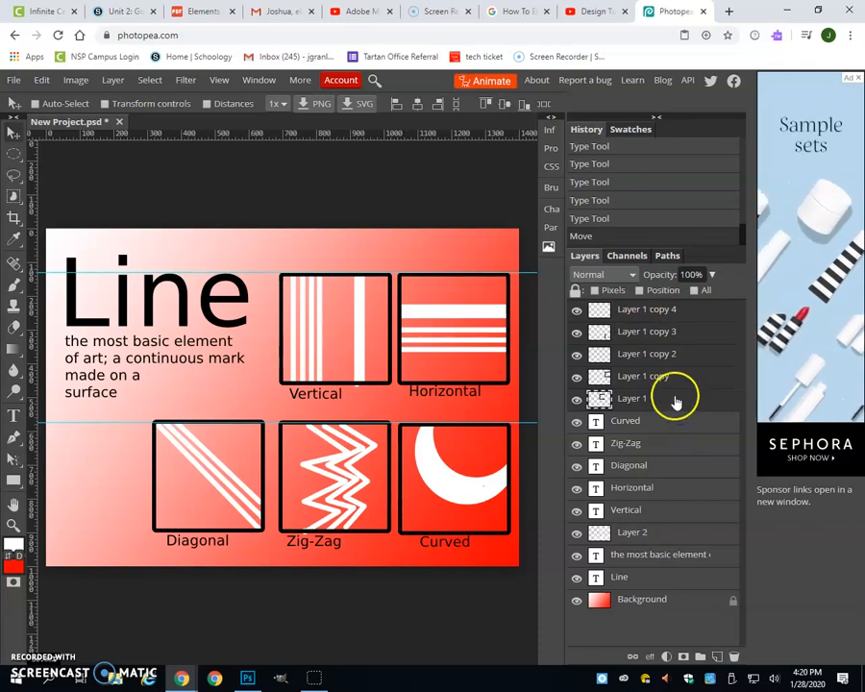
pyautogui.rightClick(618, 387)
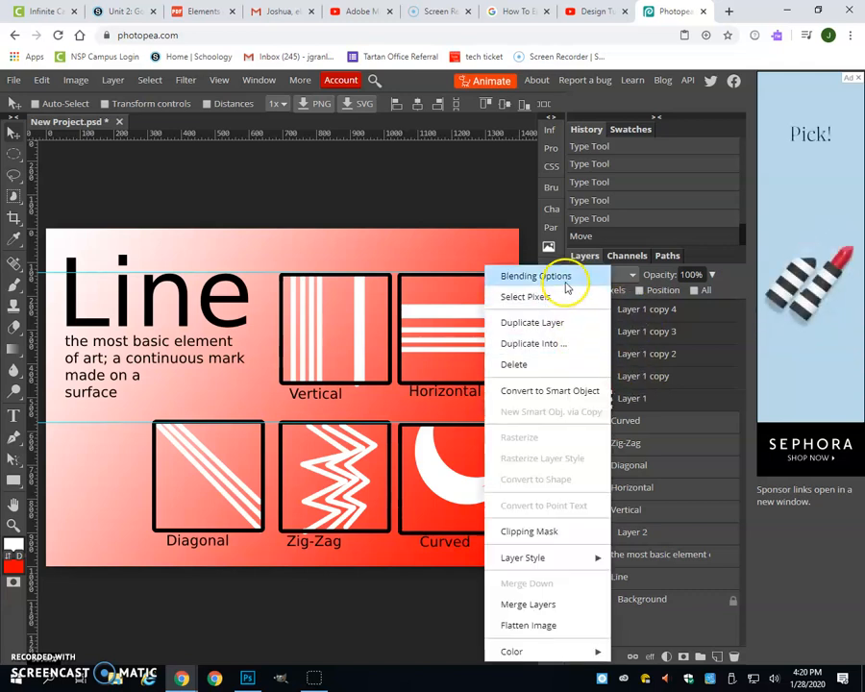
pyautogui.click(563, 609)
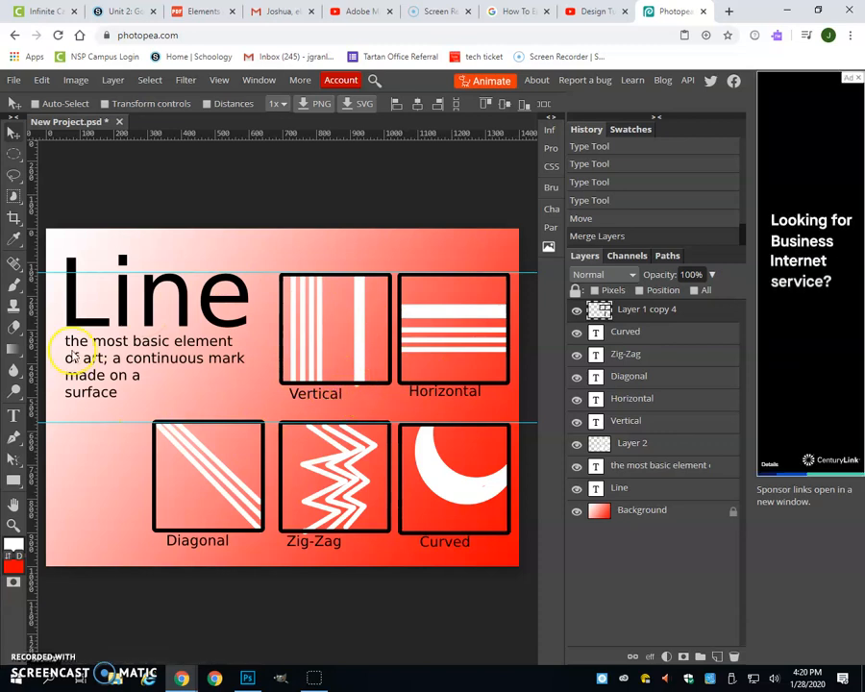
pyautogui.click(14, 415)
pyautogui.moveTo(65, 341); pyautogui.dragTo(67, 342)
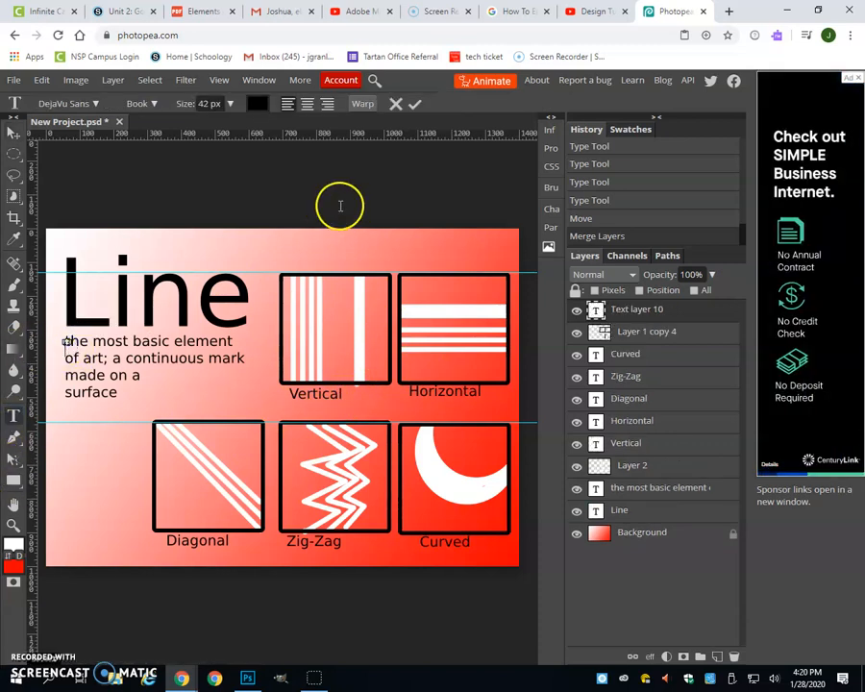
pyautogui.click(395, 104)
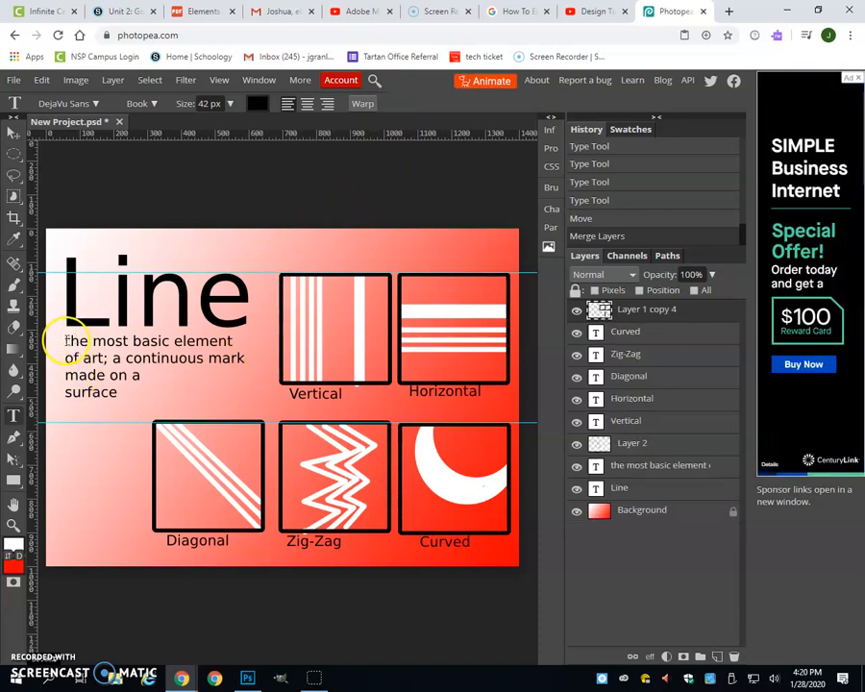
# Step: Correct the definition to "The most basic element of art; a continuous mark made on a surface.", removing the line break before "surface."
pyautogui.click(68, 340)
pyautogui.write('T')
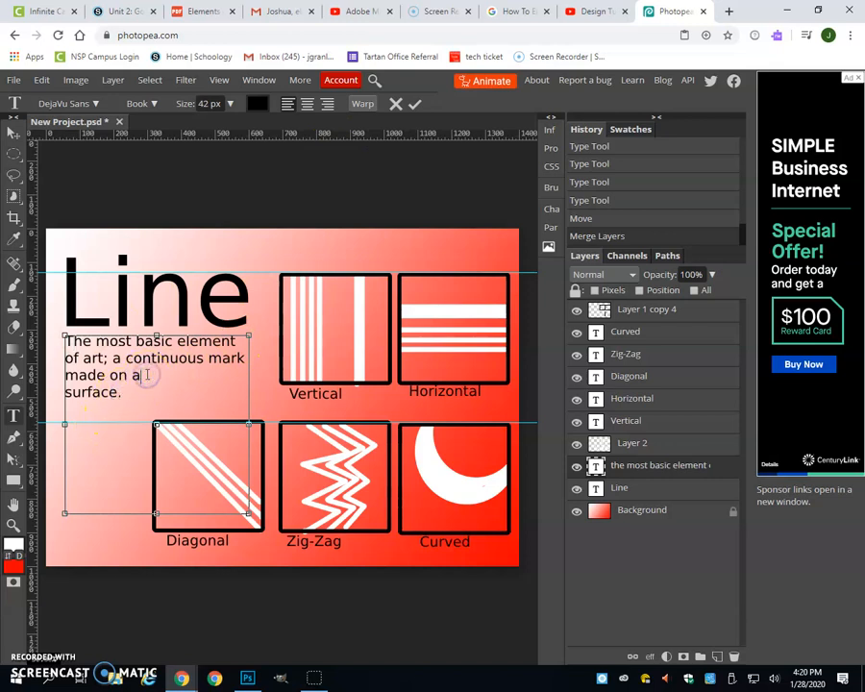
pyautogui.press('Delete')
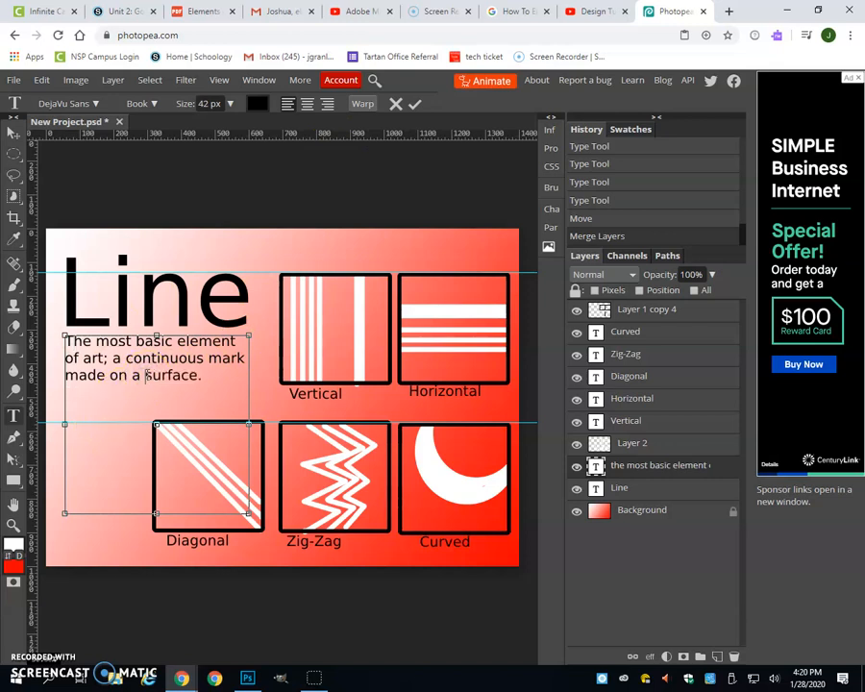
pyautogui.click(413, 104)
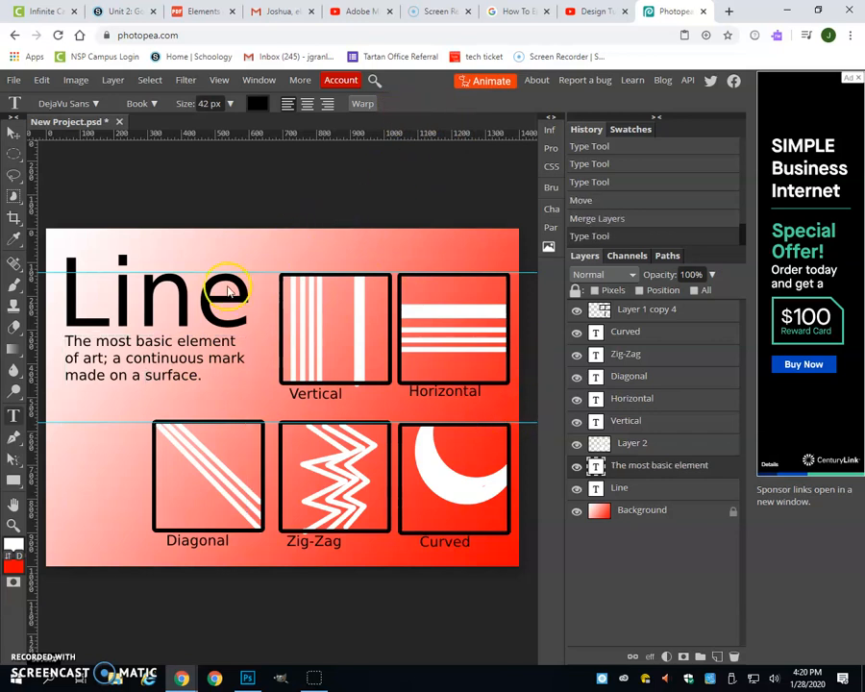
# Step: Save the finished Line card as a PSD file
pyautogui.click(13, 83)
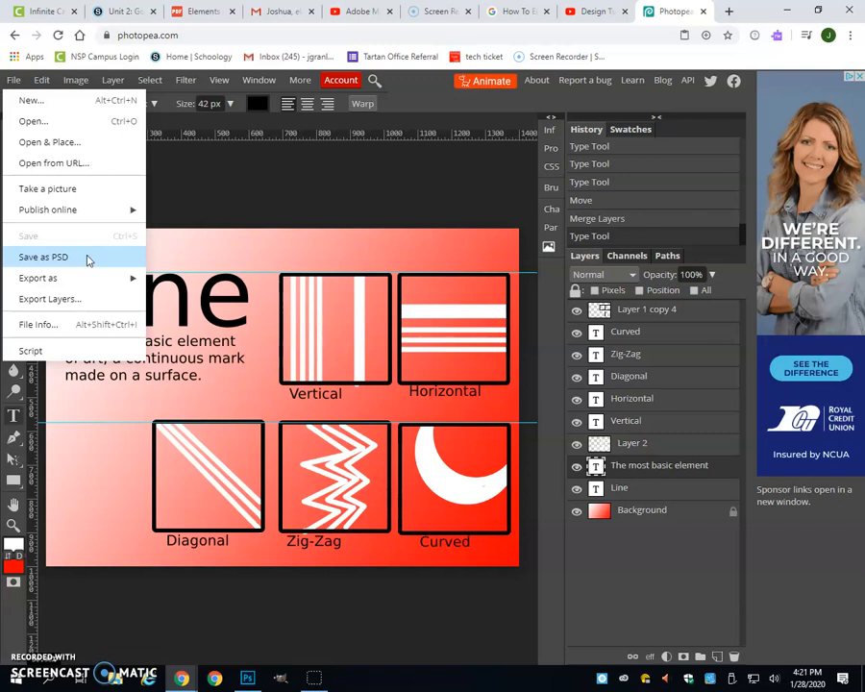
pyautogui.click(87, 249)
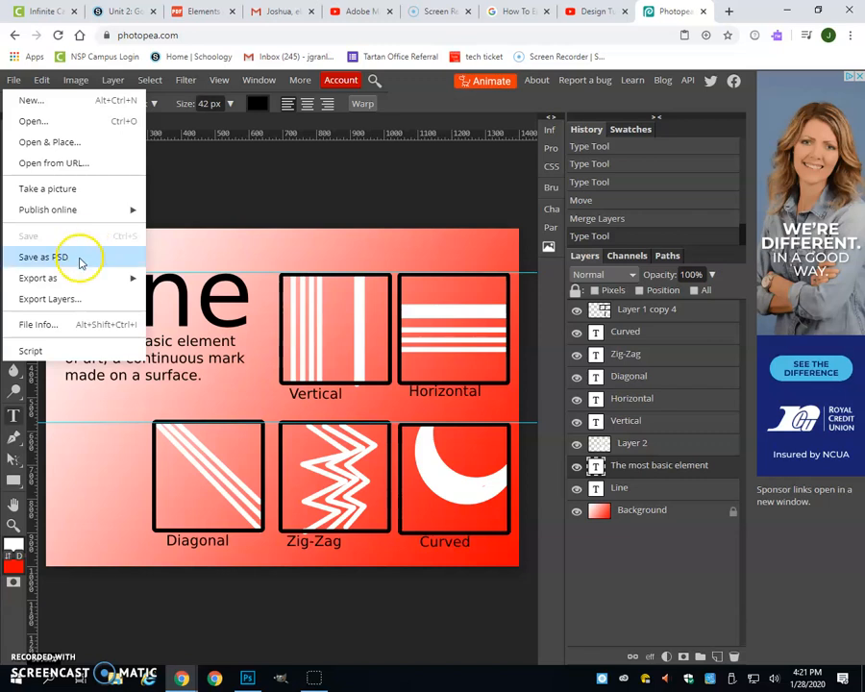
pyautogui.click(82, 257)
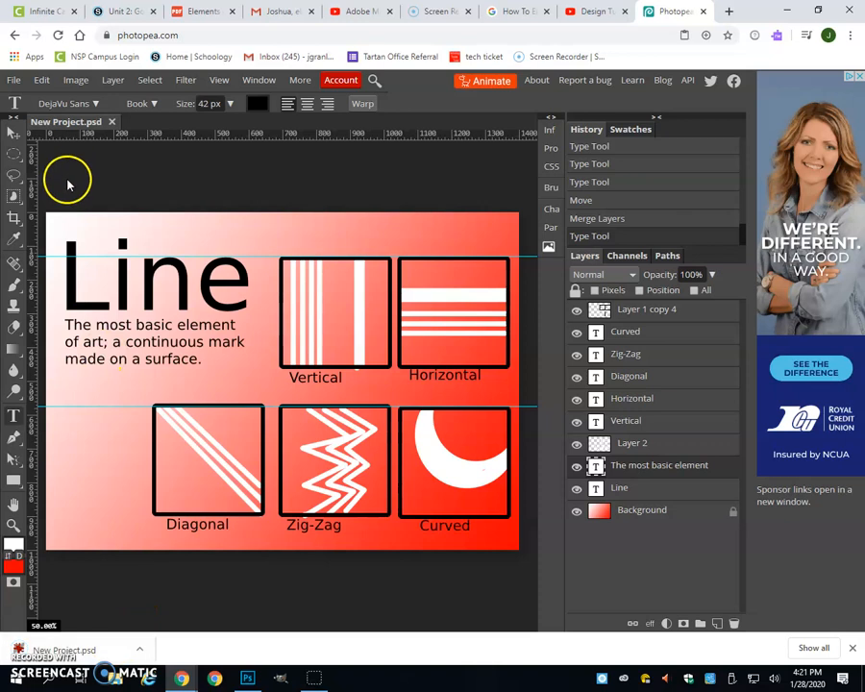
# Step: Export the card as a 1400 by 1000 px JPG at 100% quality
pyautogui.click(13, 79)
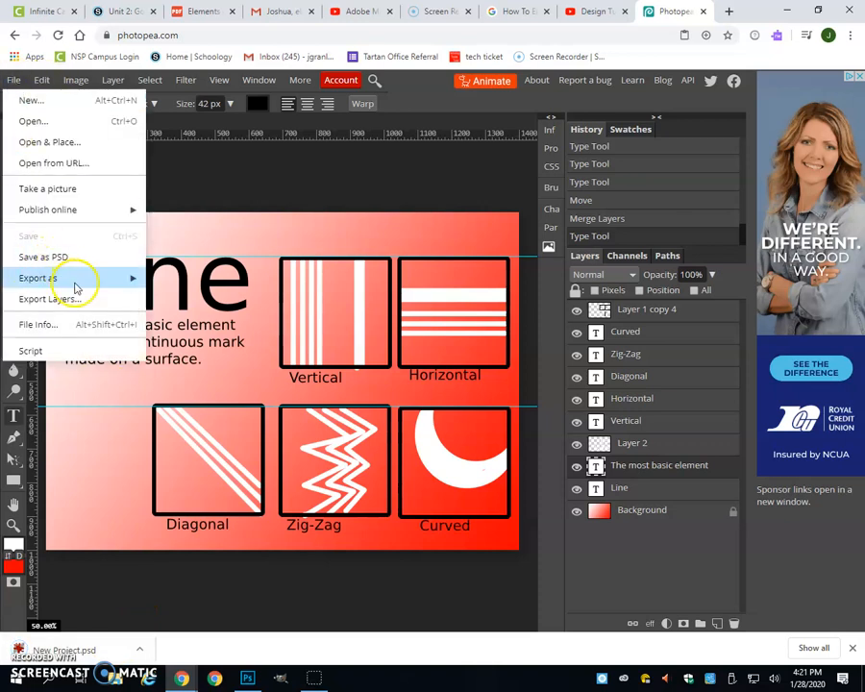
pyautogui.moveTo(77, 281)
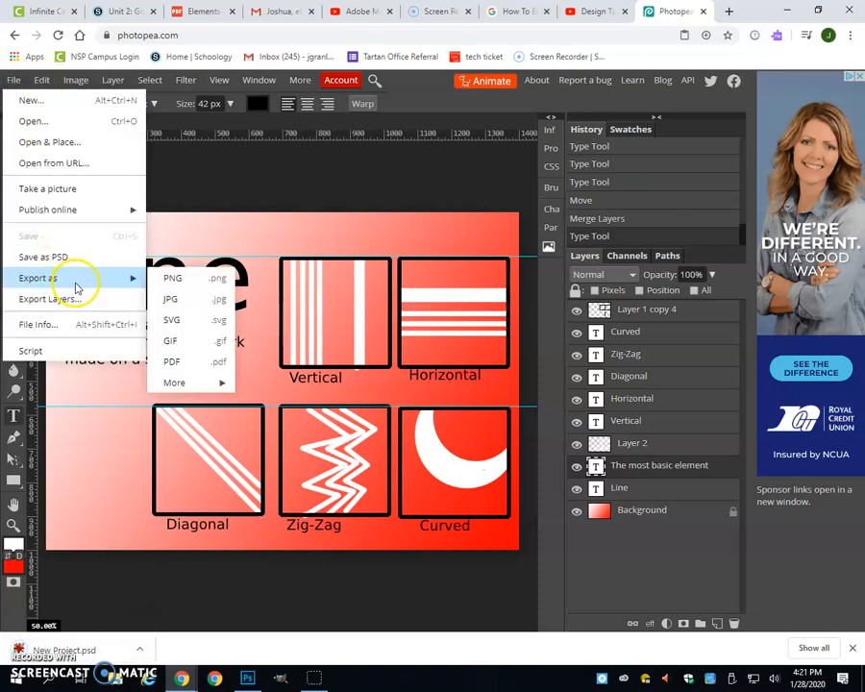
pyautogui.click(198, 302)
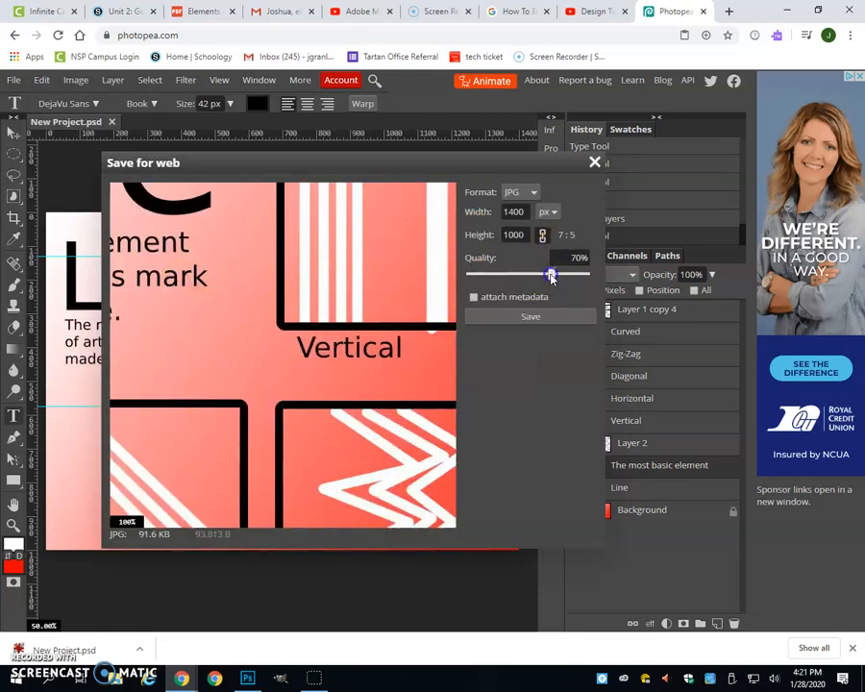
pyautogui.moveTo(551, 276); pyautogui.dragTo(586, 276)
pyautogui.click(527, 314)
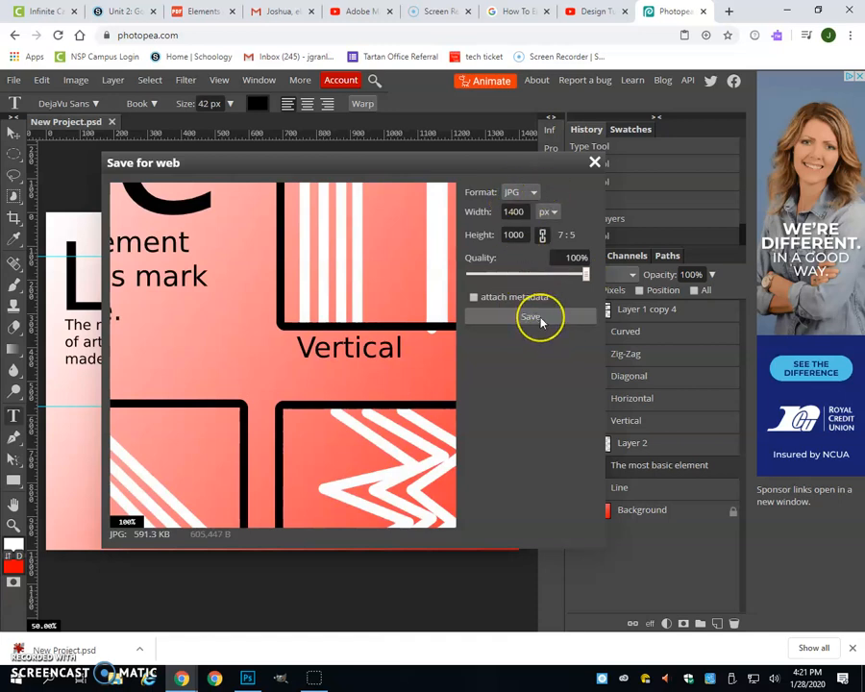
pyautogui.click(541, 322)
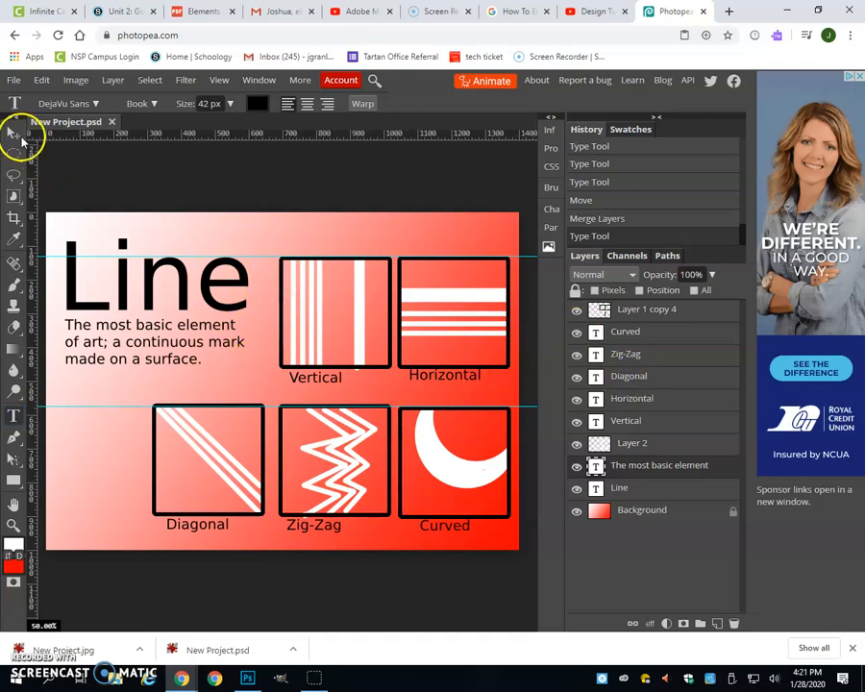
# Step: Replace the title "Line" with "Shape" and hide Layer 2, which holds the white line examples
pyautogui.click(94, 304)
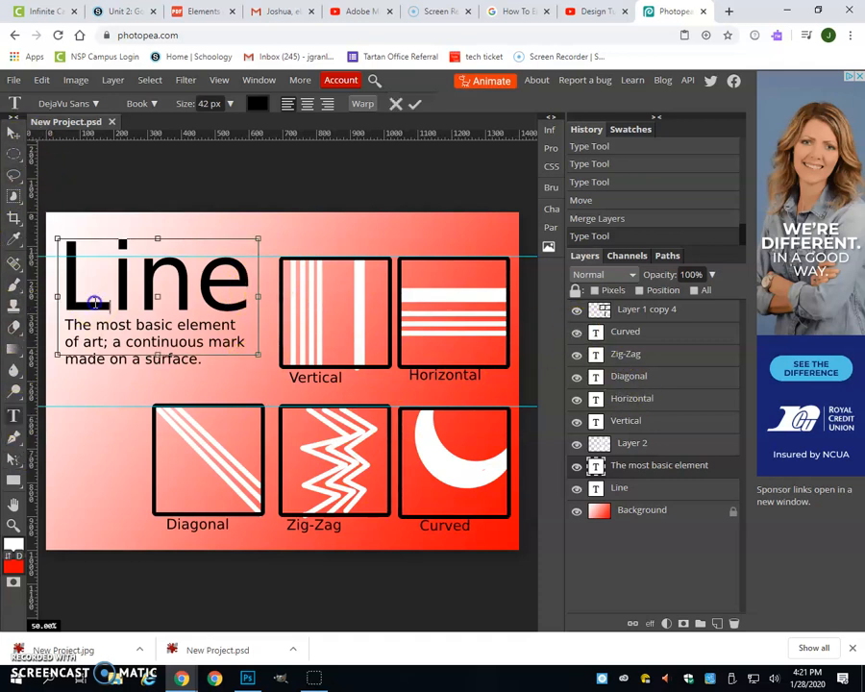
pyautogui.moveTo(63, 223); pyautogui.dragTo(249, 279)
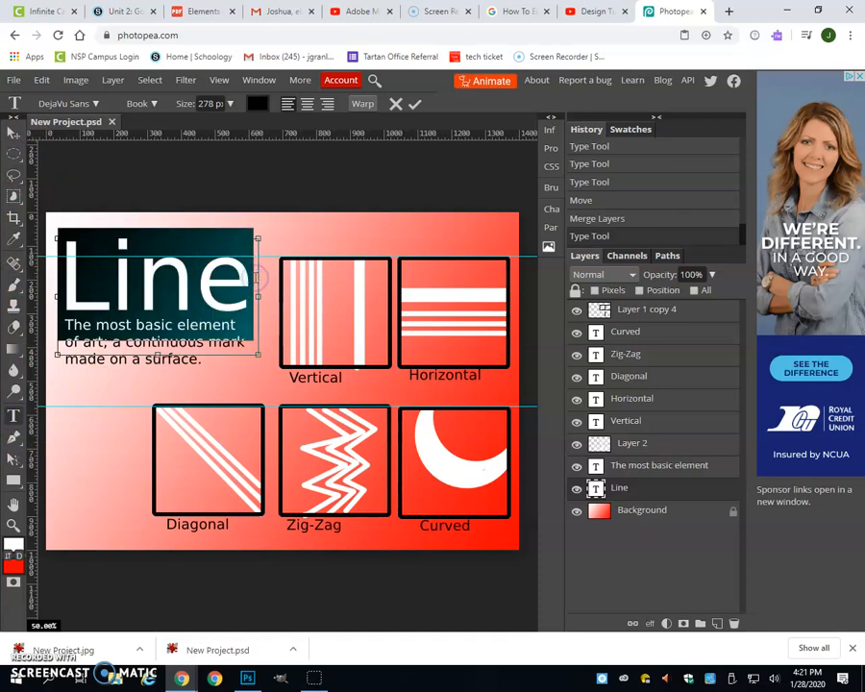
pyautogui.write('Shape')
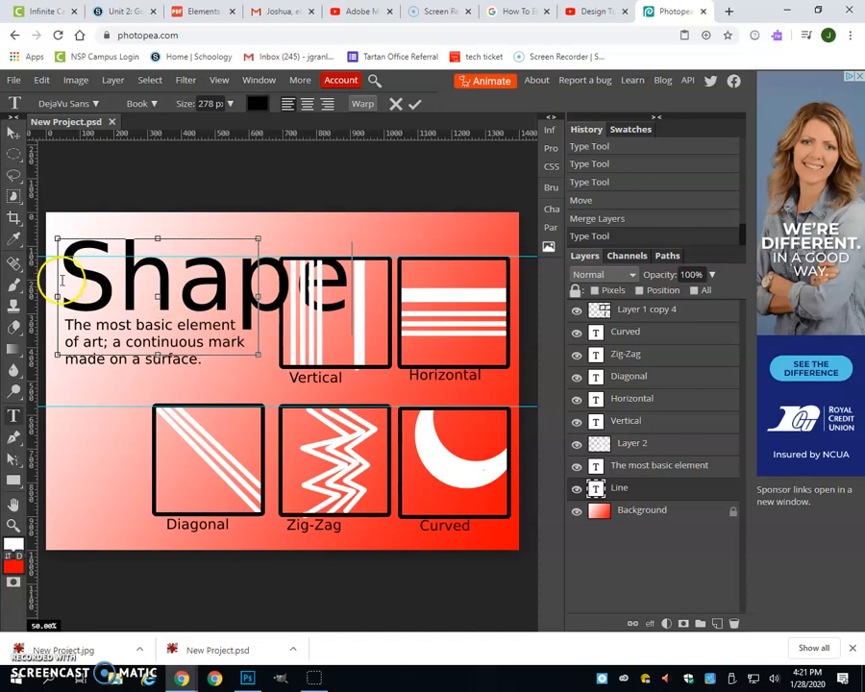
pyautogui.click(415, 109)
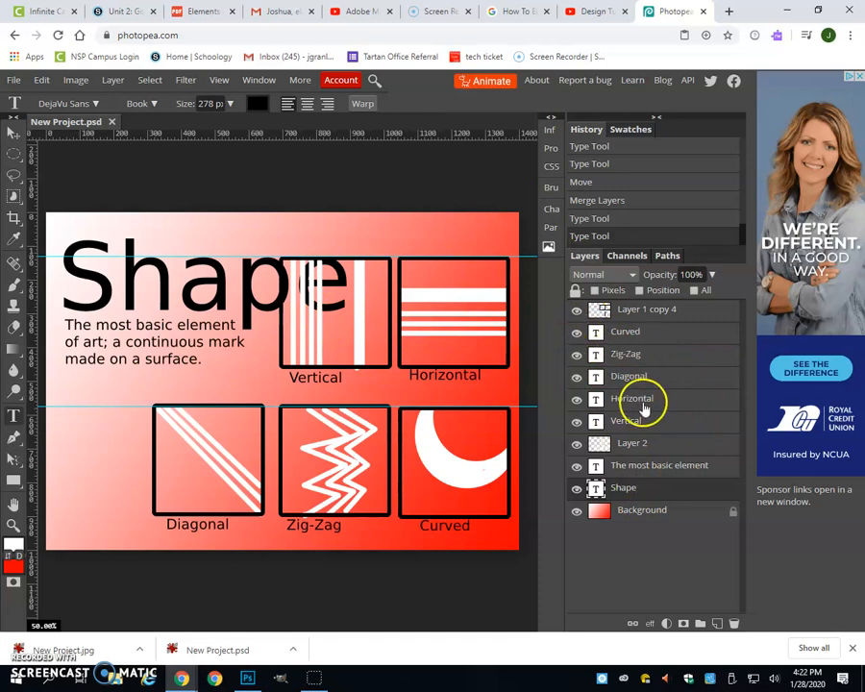
pyautogui.click(577, 443)
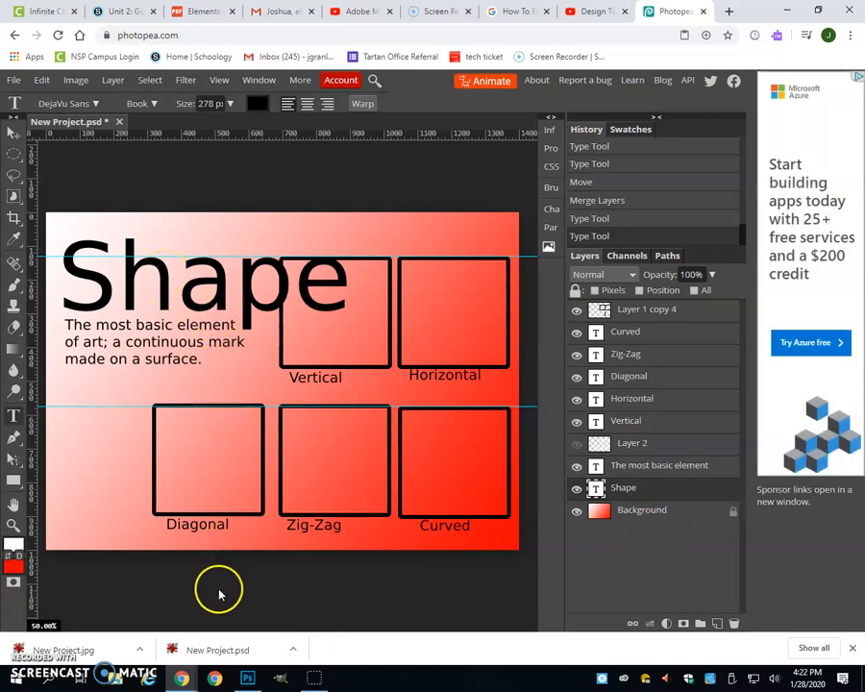
# Step: Switch to Schoology, open the Elements of Art Poster assignment and review its required elements, sub-elements and tutorial videos
pyautogui.moveTo(192, 682)
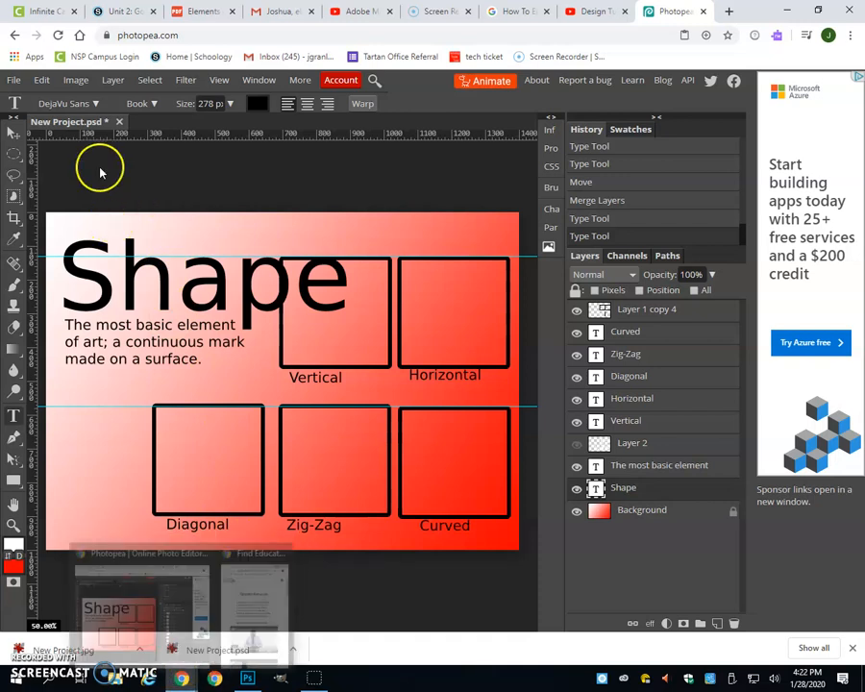
pyautogui.click(120, 11)
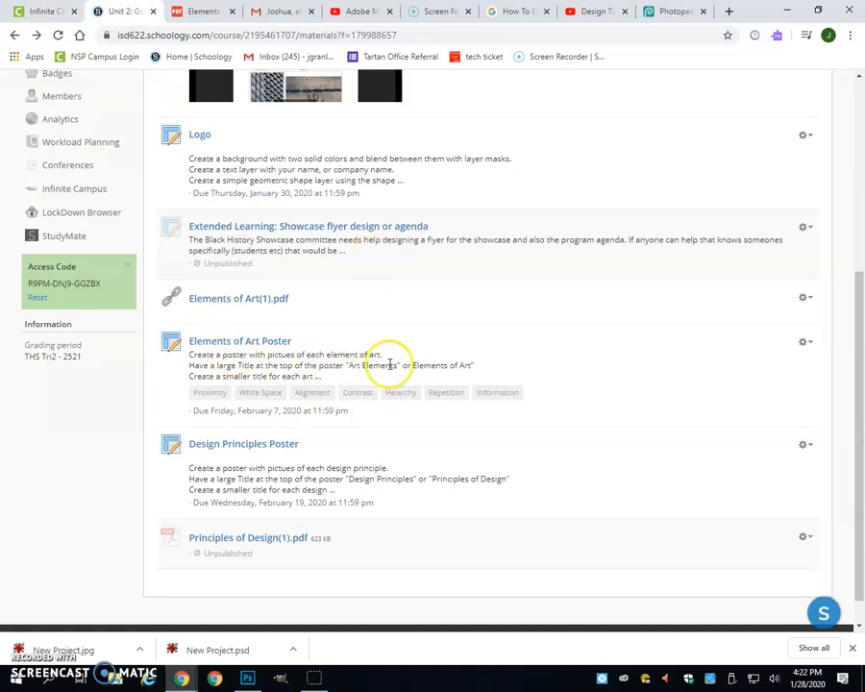
pyautogui.click(238, 342)
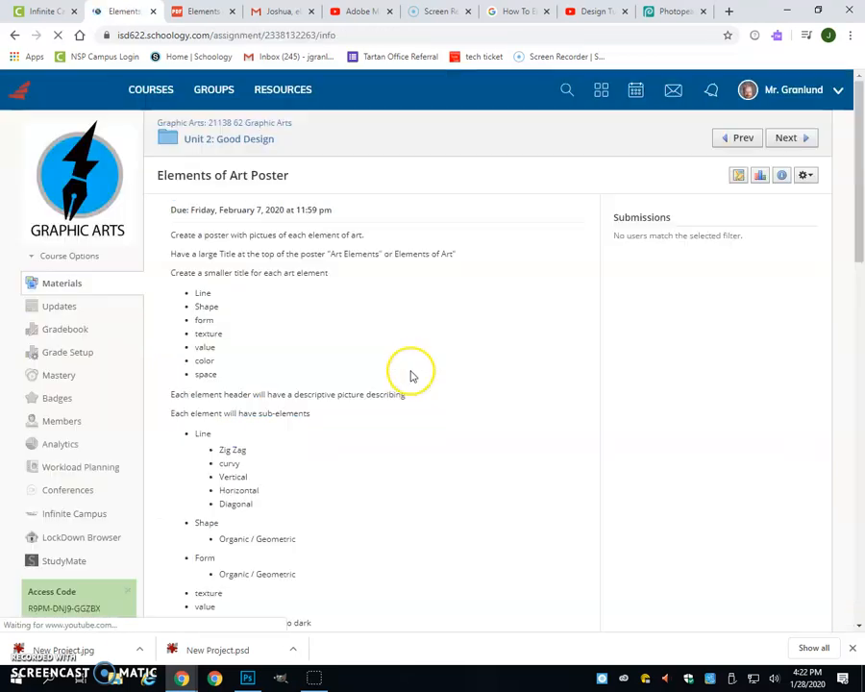
pyautogui.scroll(-5, 411, 349)
pyautogui.scroll(-5, 417, 350)
pyautogui.scroll(10, 415, 347)
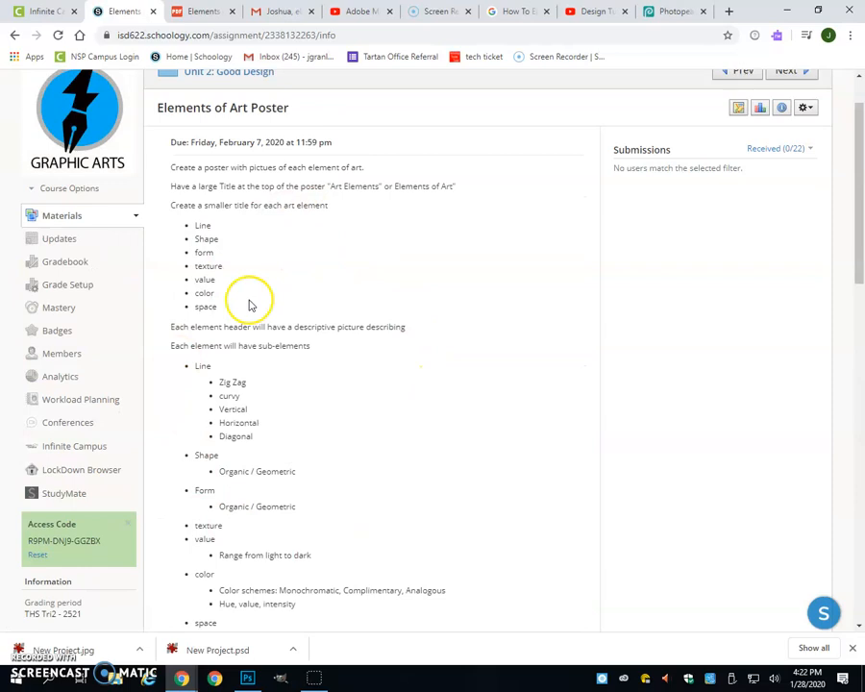
pyautogui.scroll(-5, 248, 302)
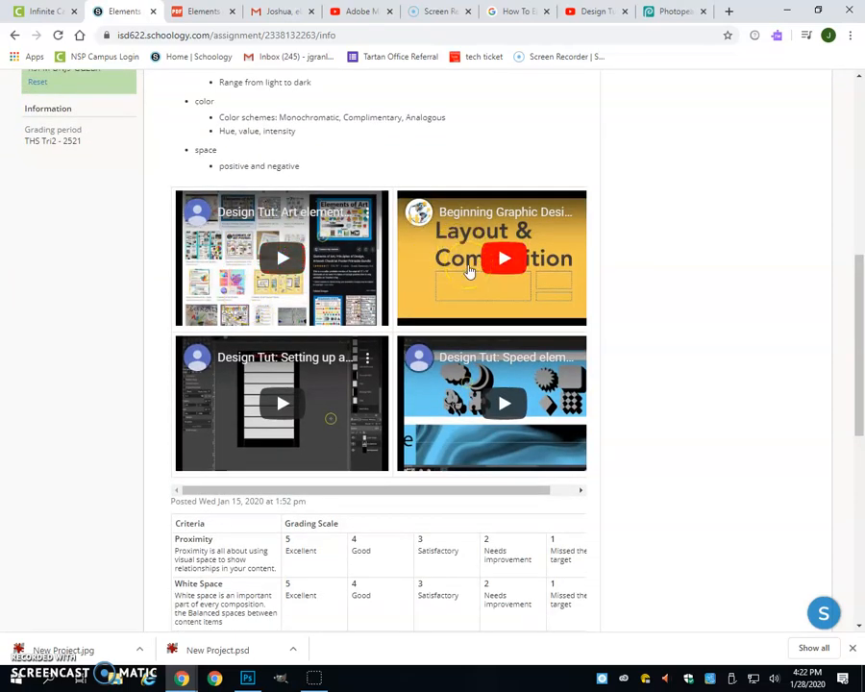
pyautogui.click(466, 258)
pyautogui.click(505, 256)
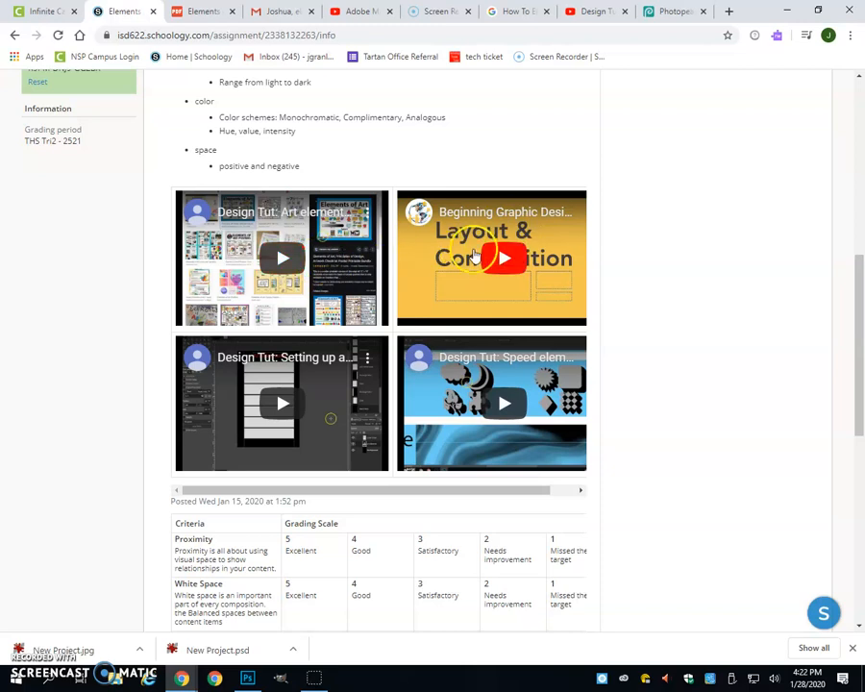
pyautogui.click(477, 384)
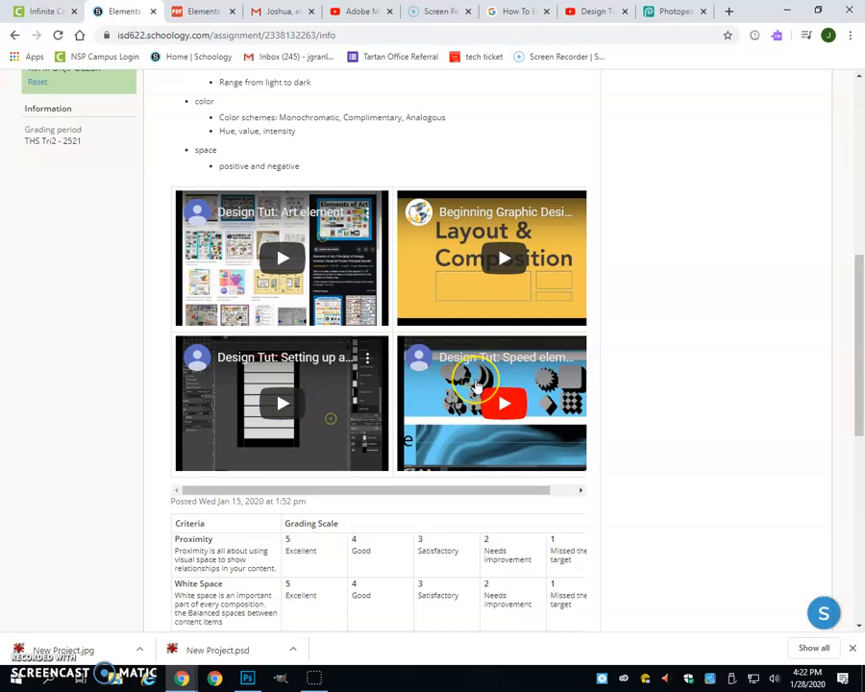
pyautogui.click(318, 252)
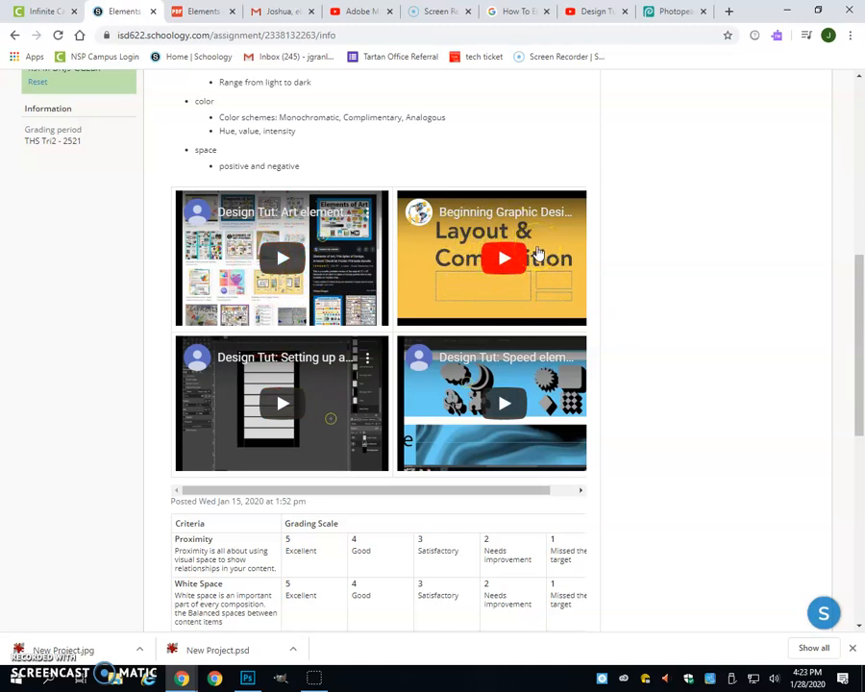
pyautogui.click(479, 386)
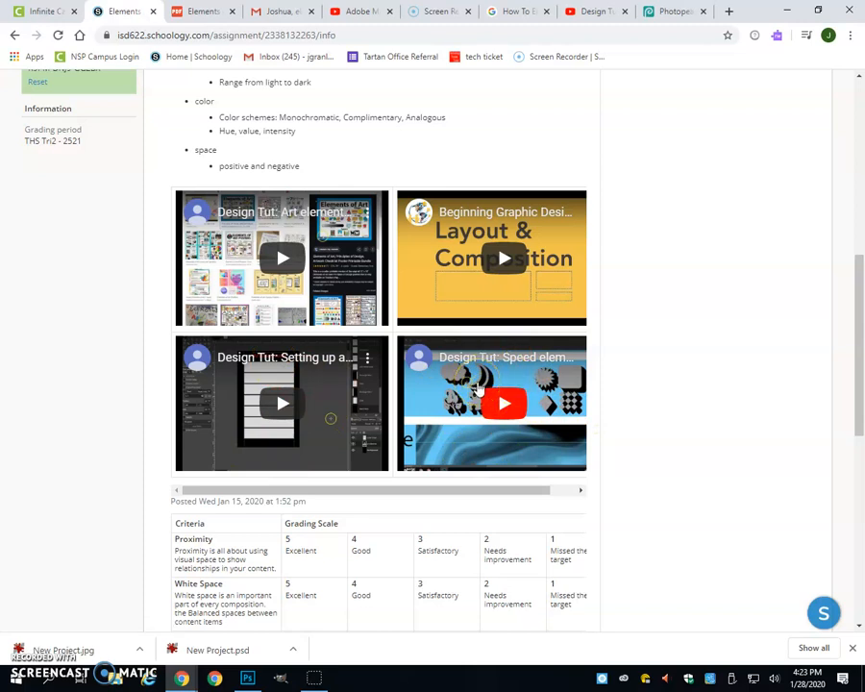